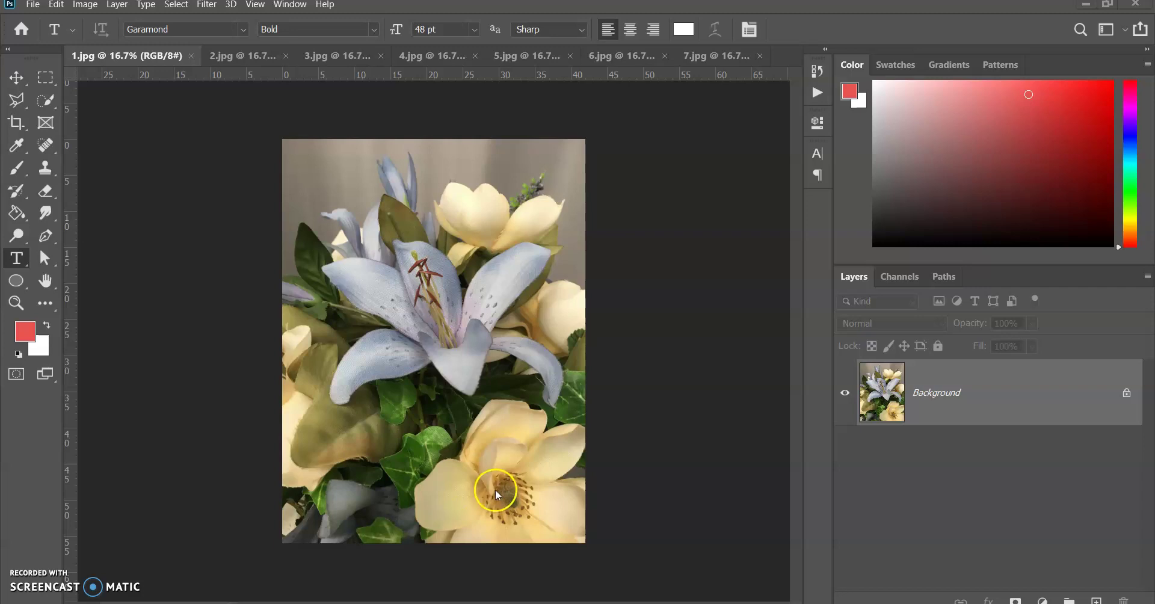
Step: Compare the open flower photos from 2.jpg to 6.jpg, finishing on 5.jpg
{"action": "left_click", "coordinate": [237, 55]}
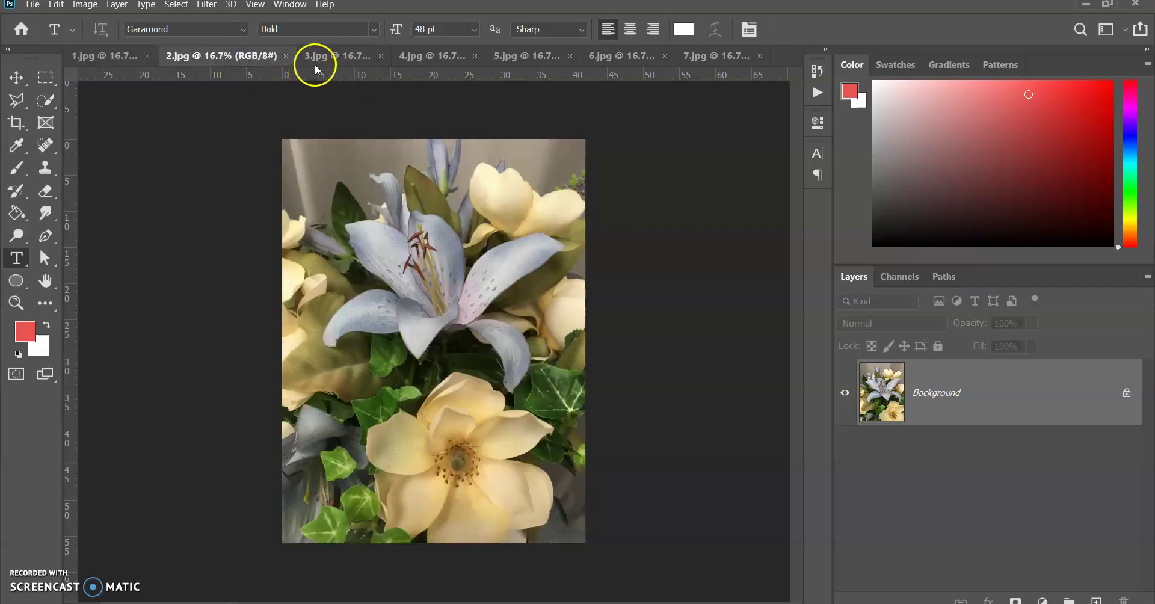
{"action": "left_click", "coordinate": [320, 56]}
{"action": "left_click", "coordinate": [420, 58]}
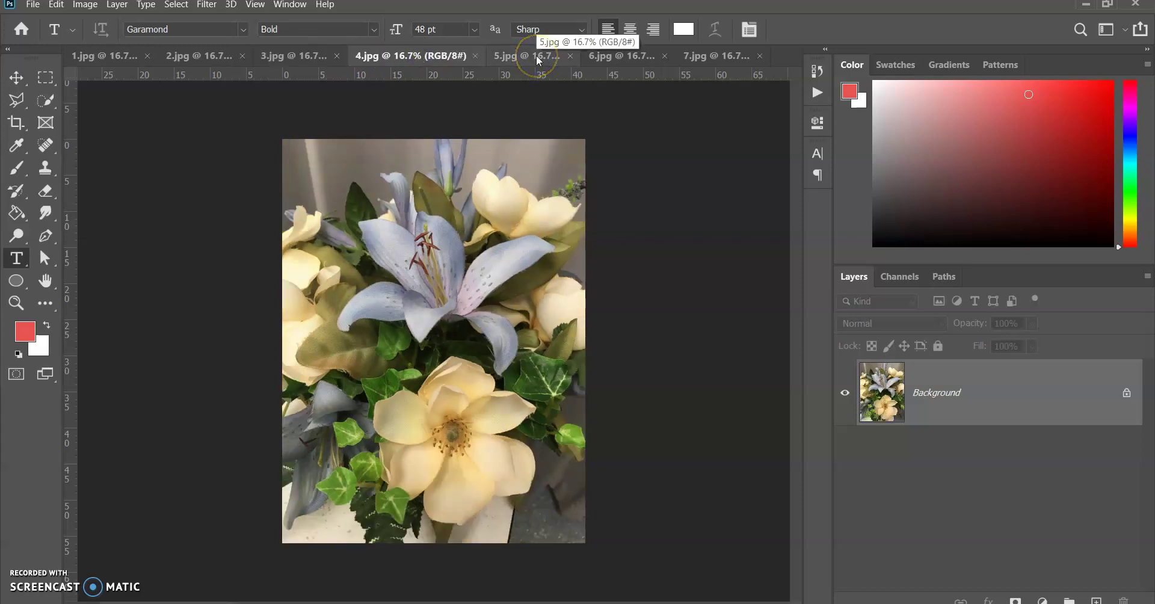
{"action": "left_click", "coordinate": [537, 58]}
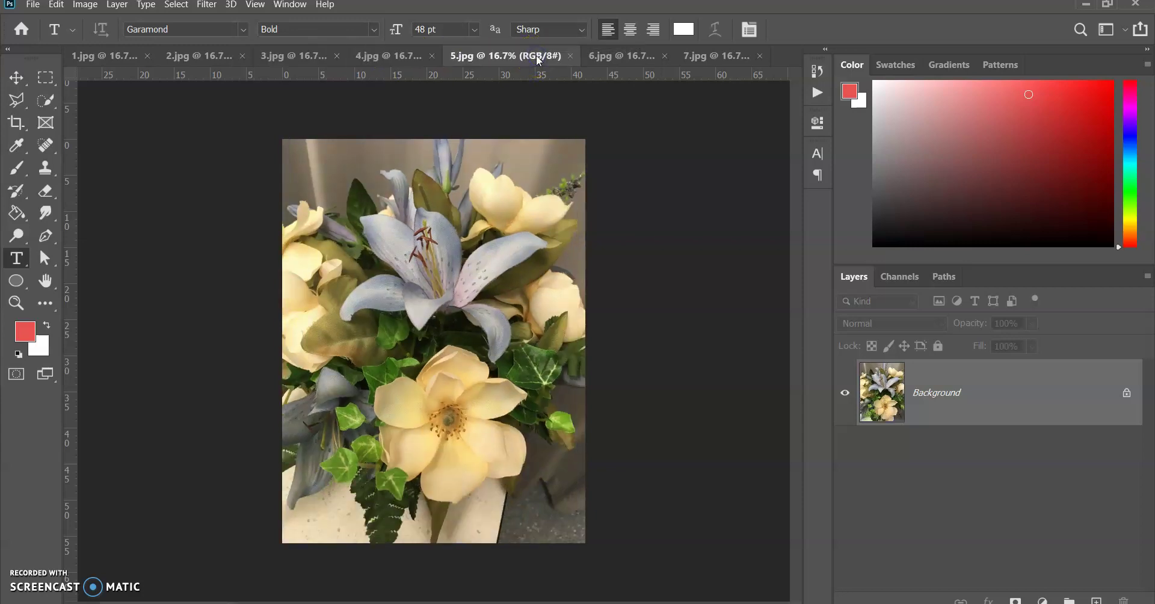
{"action": "left_click", "coordinate": [612, 58]}
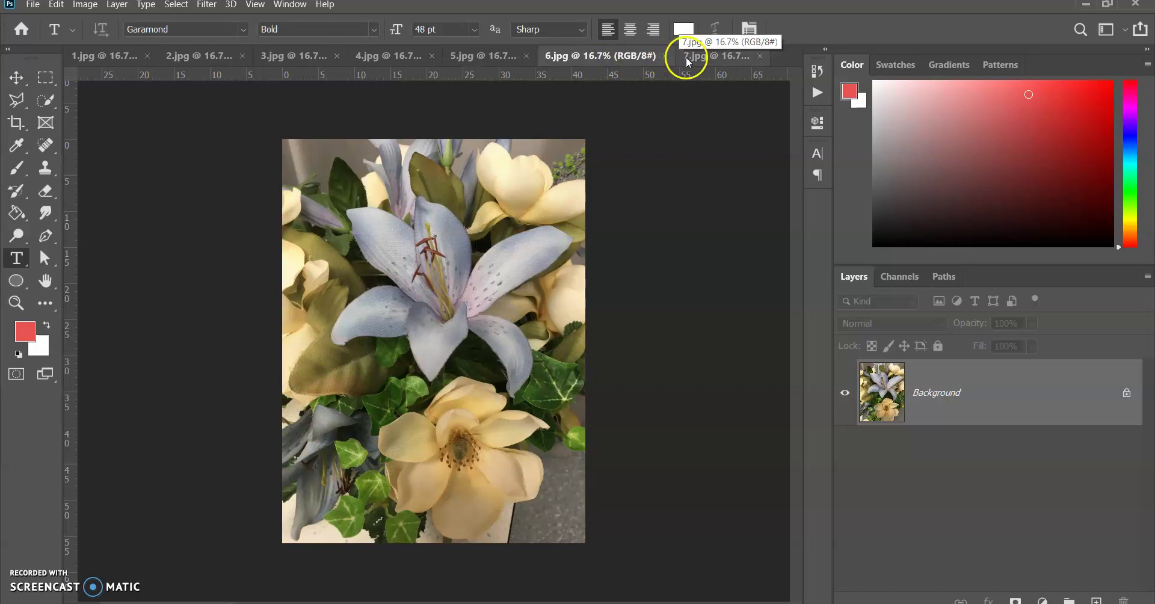
{"action": "left_click", "coordinate": [203, 53]}
{"action": "left_click", "coordinate": [299, 55]}
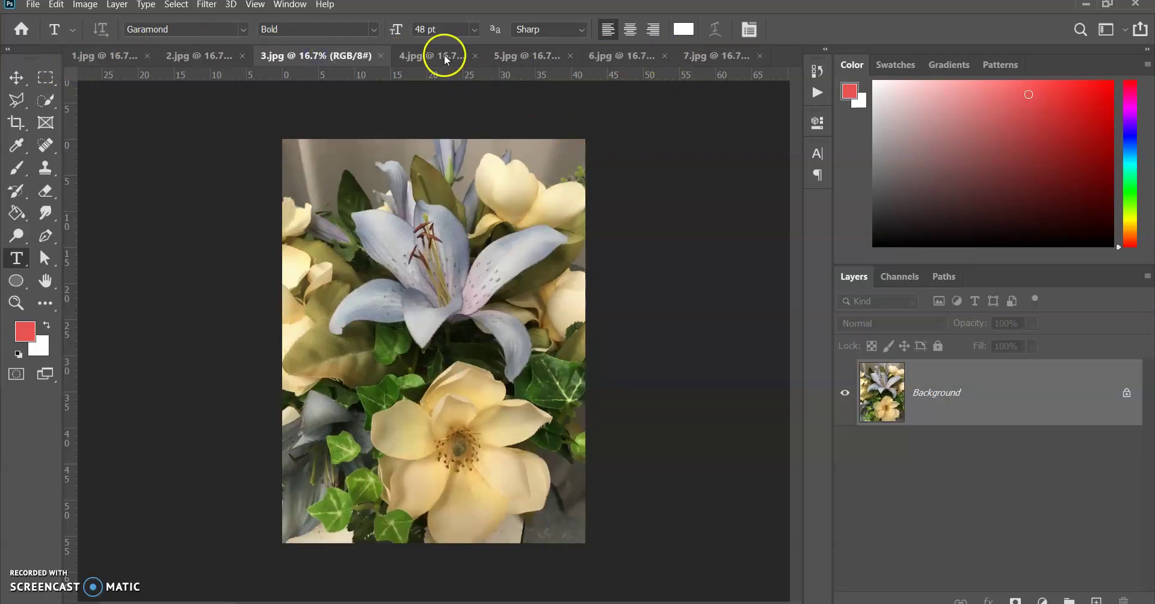
{"action": "left_click", "coordinate": [447, 58]}
{"action": "left_click", "coordinate": [517, 56]}
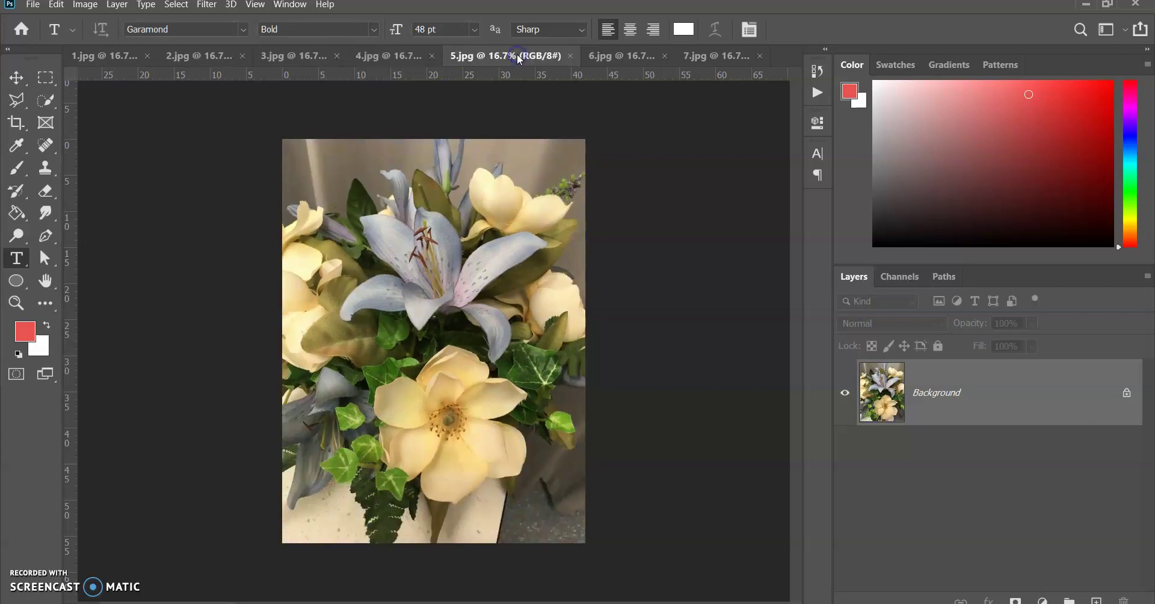
{"action": "left_click", "coordinate": [595, 54]}
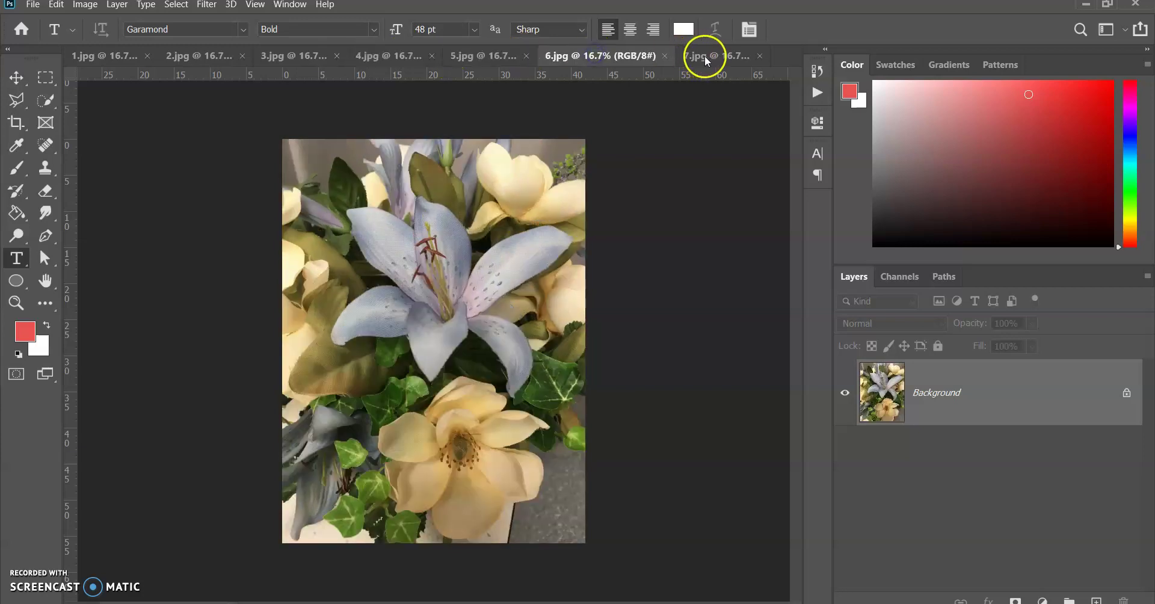
{"action": "left_click", "coordinate": [473, 56]}
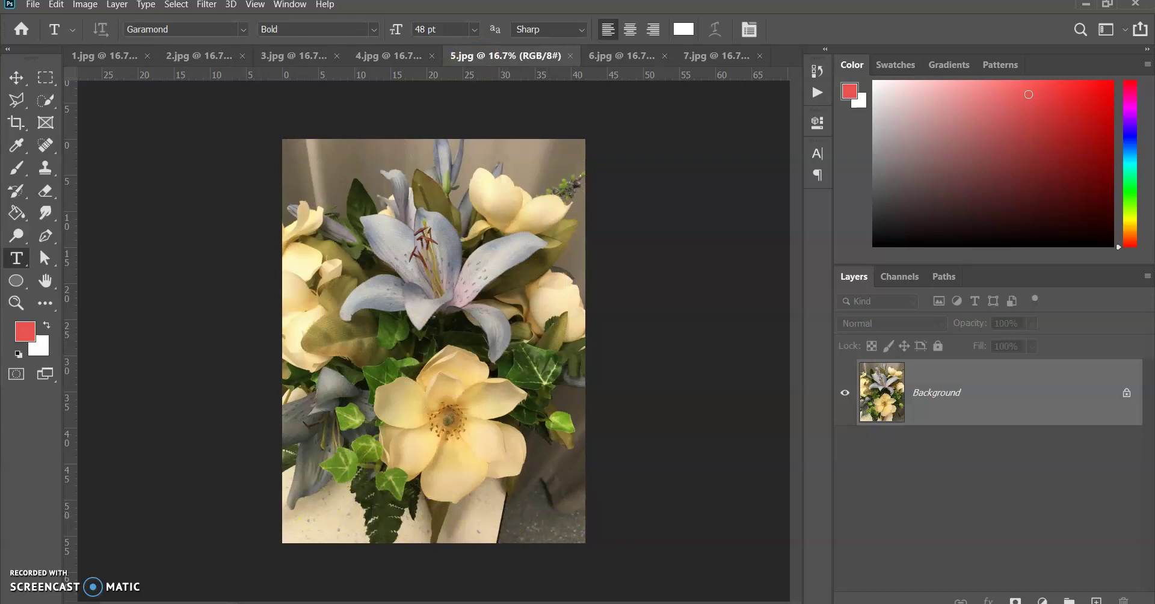
Step: Crop 5.jpg to trim its outer edges, removing most of the white table and hanging fern below the flowers
{"action": "left_click", "coordinate": [16, 123]}
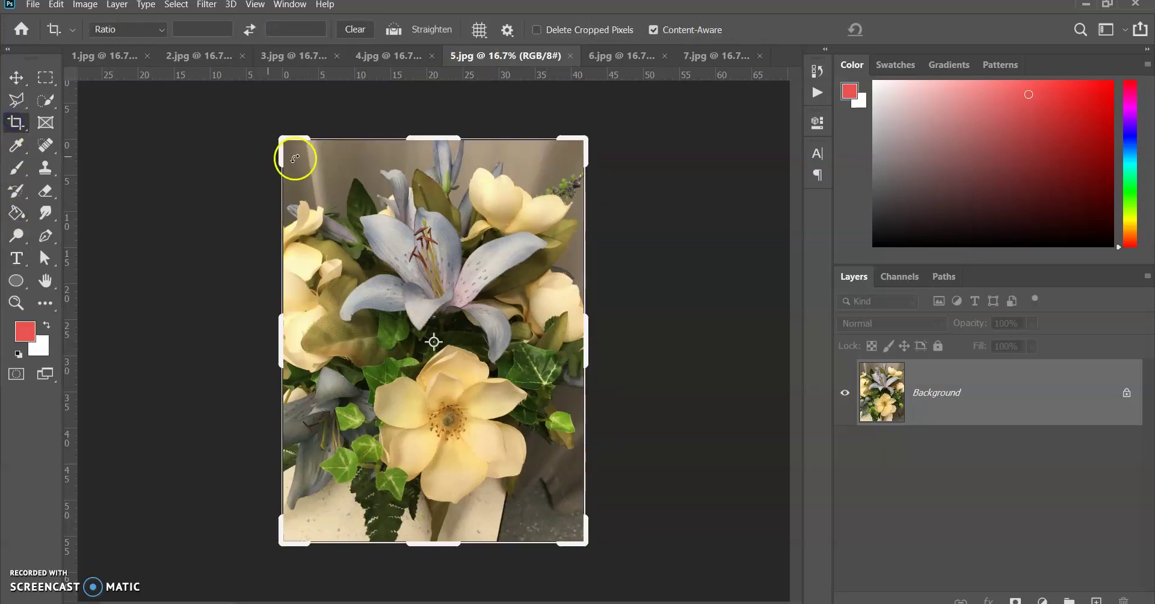
{"action": "left_click_drag", "start_coordinate": [287, 138], "coordinate": [296, 140]}
{"action": "left_click_drag", "start_coordinate": [299, 537], "coordinate": [293, 515]}
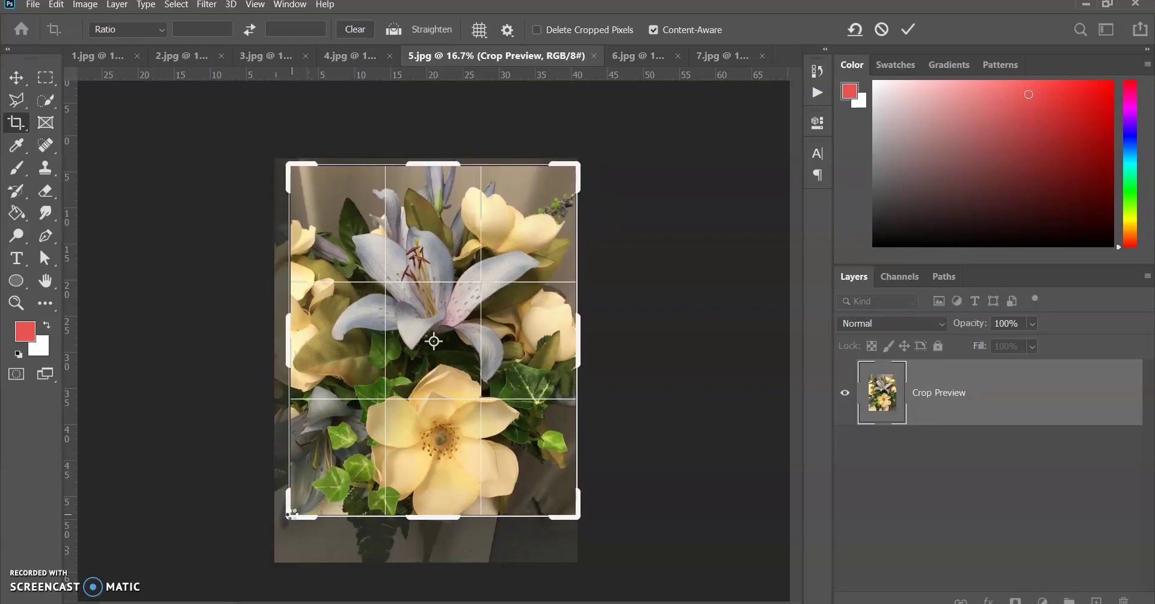
{"action": "key", "text": "Return"}
{"action": "left_click", "coordinate": [300, 515]}
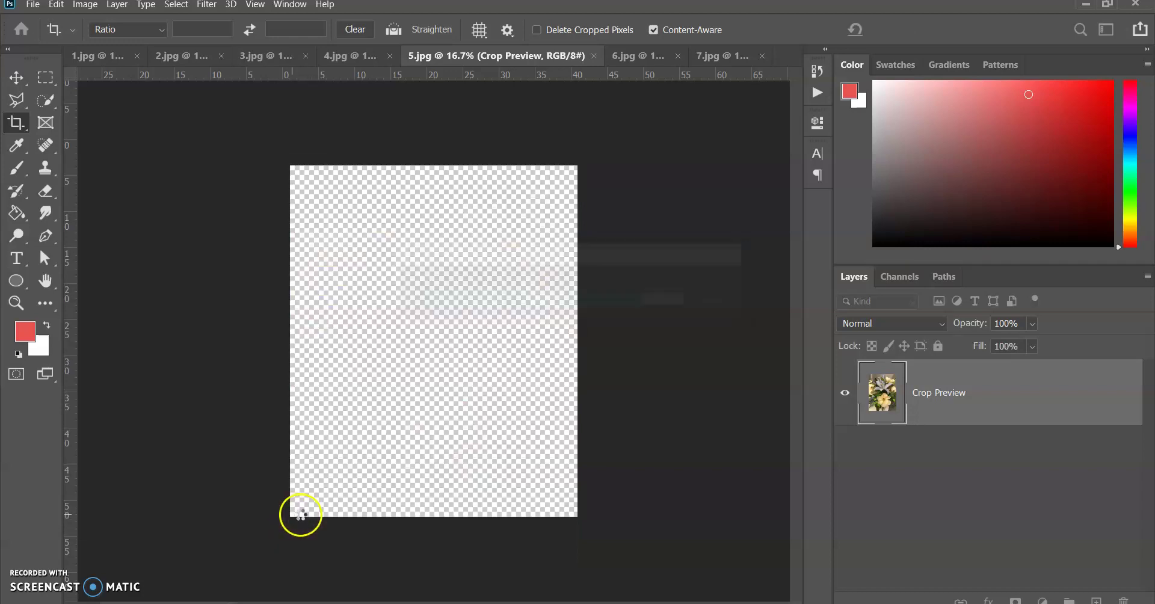
{"action": "left_click", "coordinate": [15, 79]}
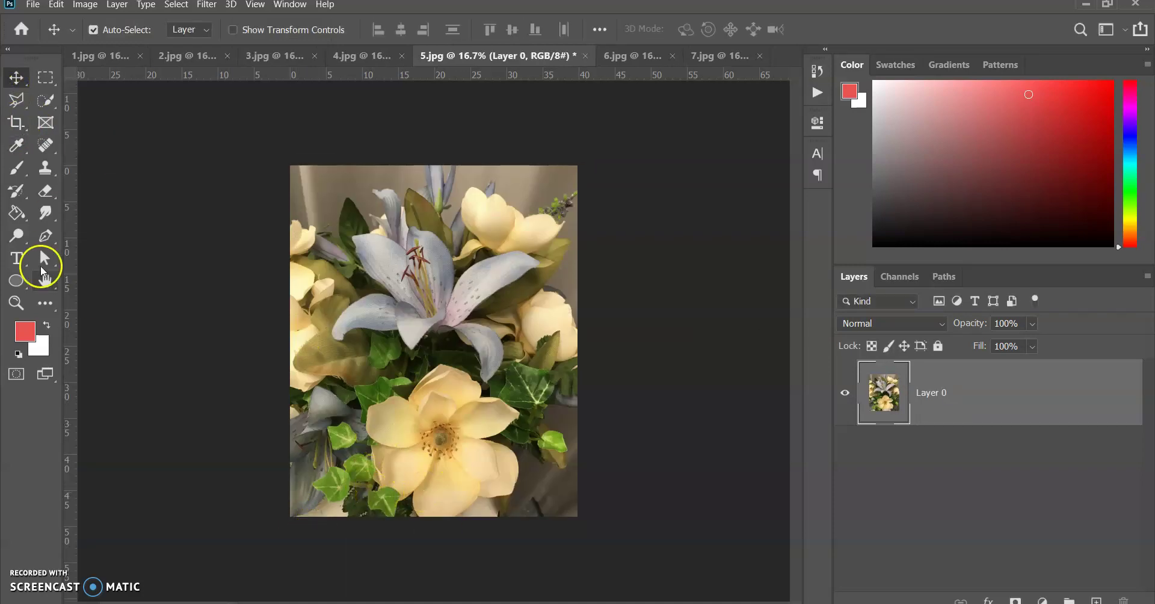
Step: Crop the photo's lower edge up to the yellow flower's bottom petals, leaving a height of about 42.7 inches
{"action": "left_click", "coordinate": [17, 125]}
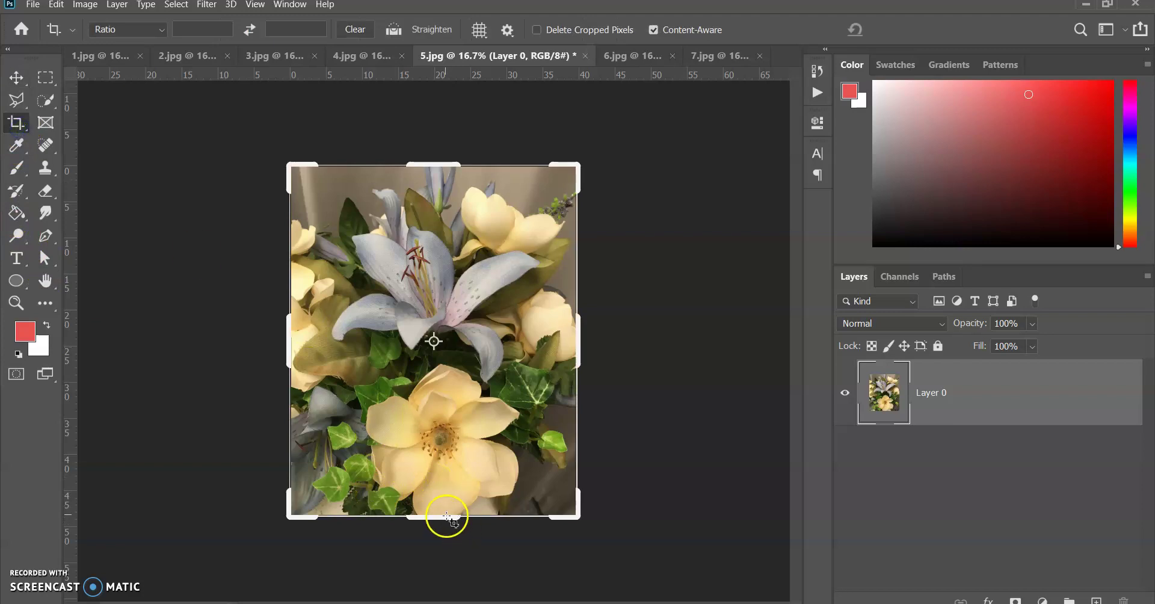
{"action": "left_click_drag", "start_coordinate": [447, 514], "coordinate": [453, 514]}
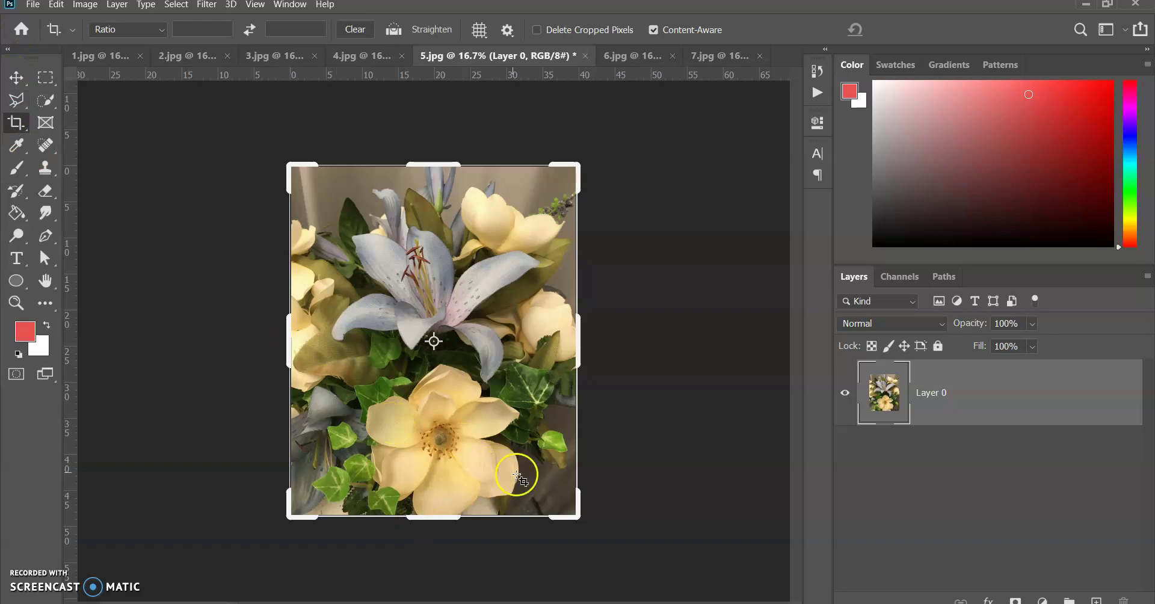
{"action": "left_click_drag", "start_coordinate": [568, 518], "coordinate": [568, 519]}
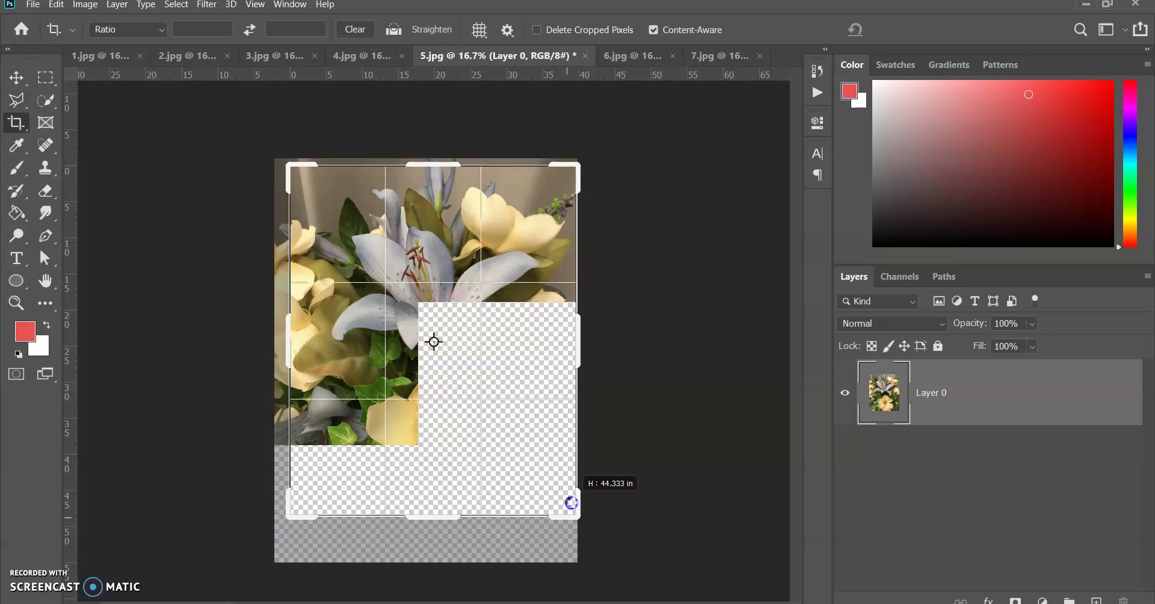
{"action": "left_click_drag", "start_coordinate": [571, 503], "coordinate": [568, 515]}
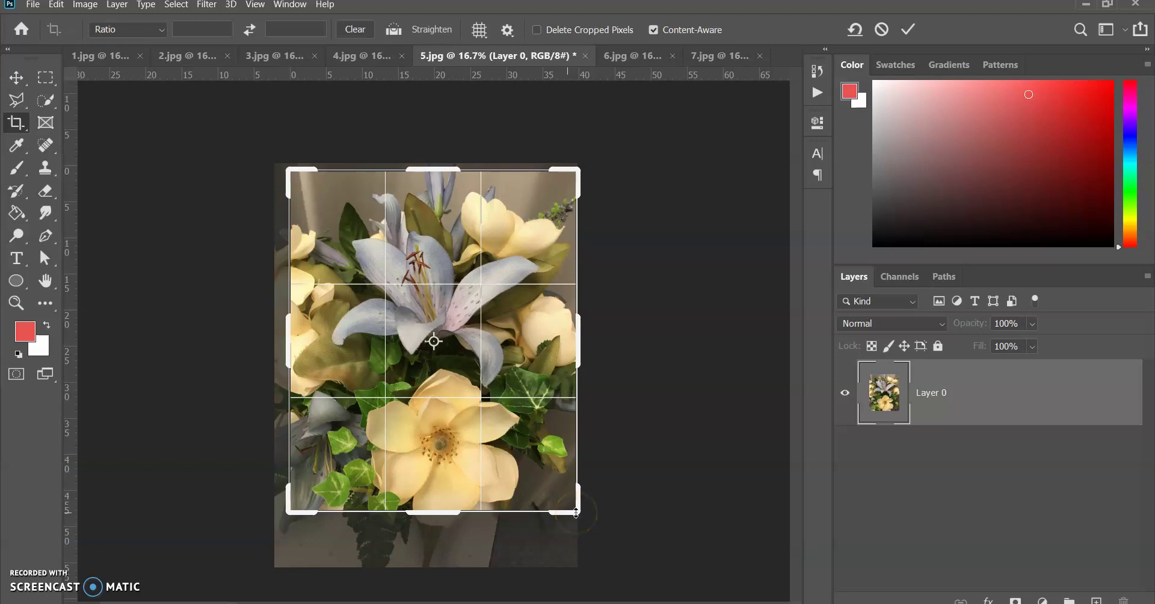
{"action": "left_click_drag", "start_coordinate": [576, 512], "coordinate": [575, 495]}
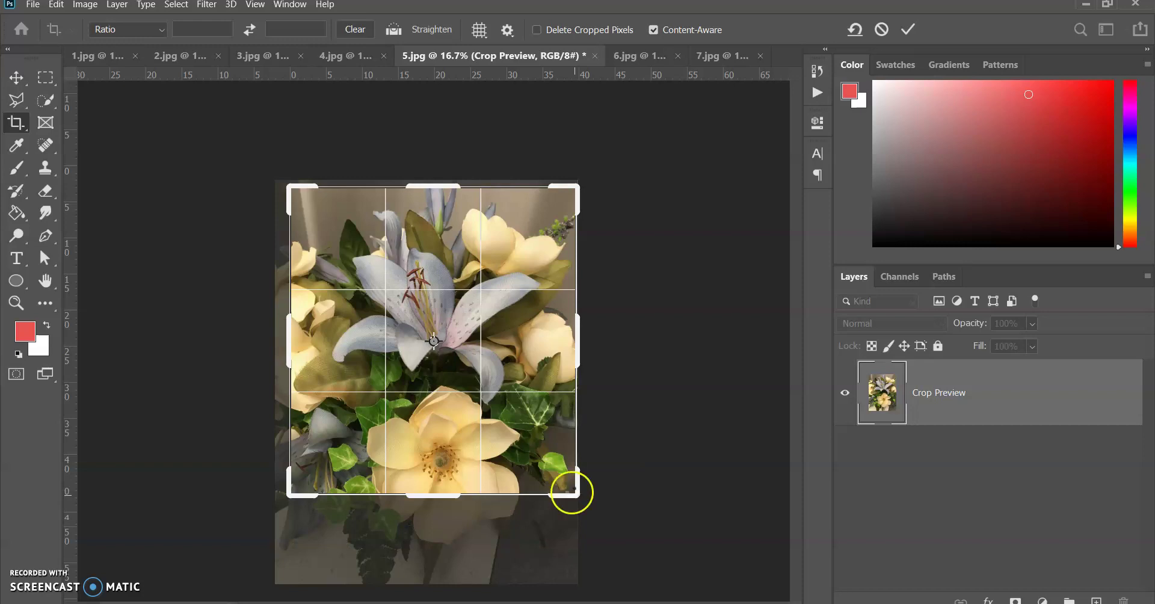
{"action": "key", "text": "Return"}
Step: Crop the photo's sides slightly to a width of about 39 inches, dismissing any error message
{"action": "left_click", "coordinate": [21, 95]}
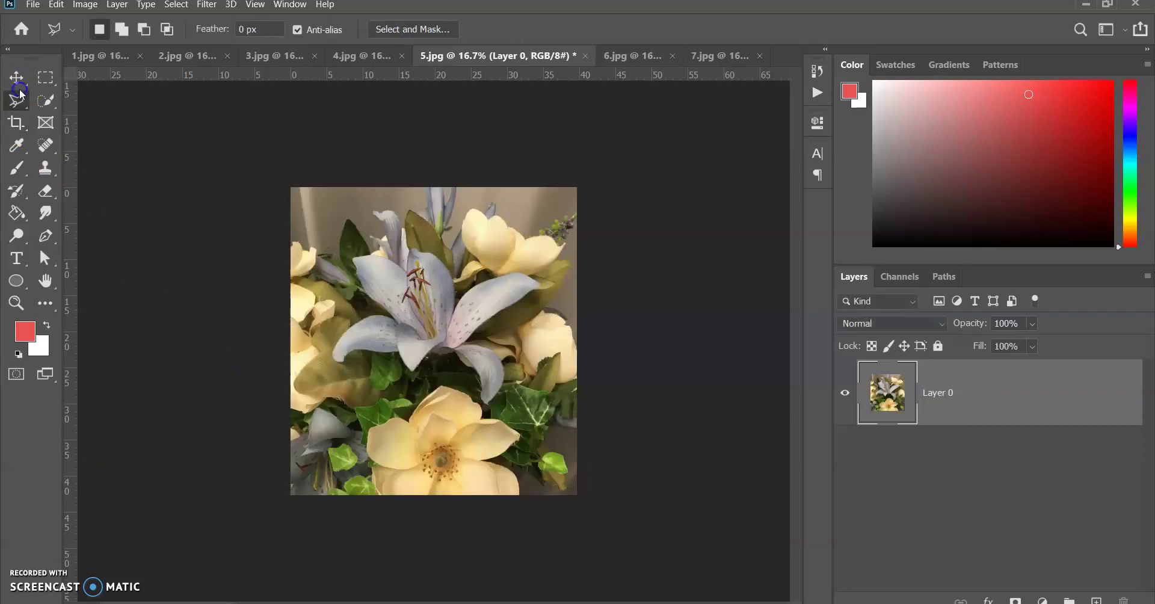
{"action": "left_click", "coordinate": [18, 122]}
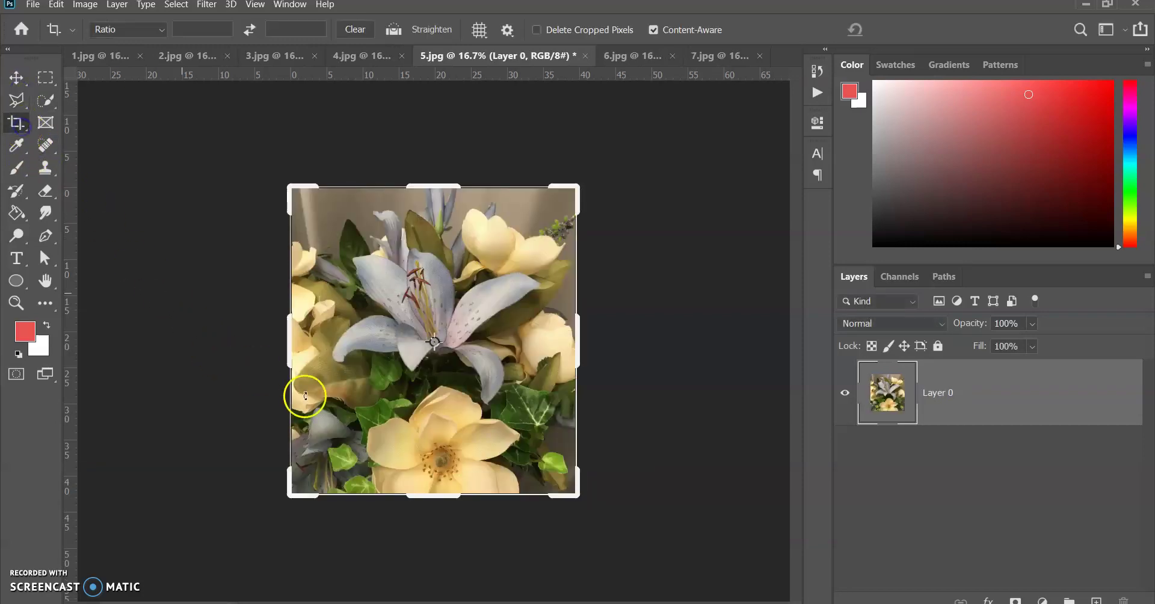
{"action": "left_click", "coordinate": [307, 344]}
{"action": "left_click_drag", "start_coordinate": [307, 344], "coordinate": [301, 345]}
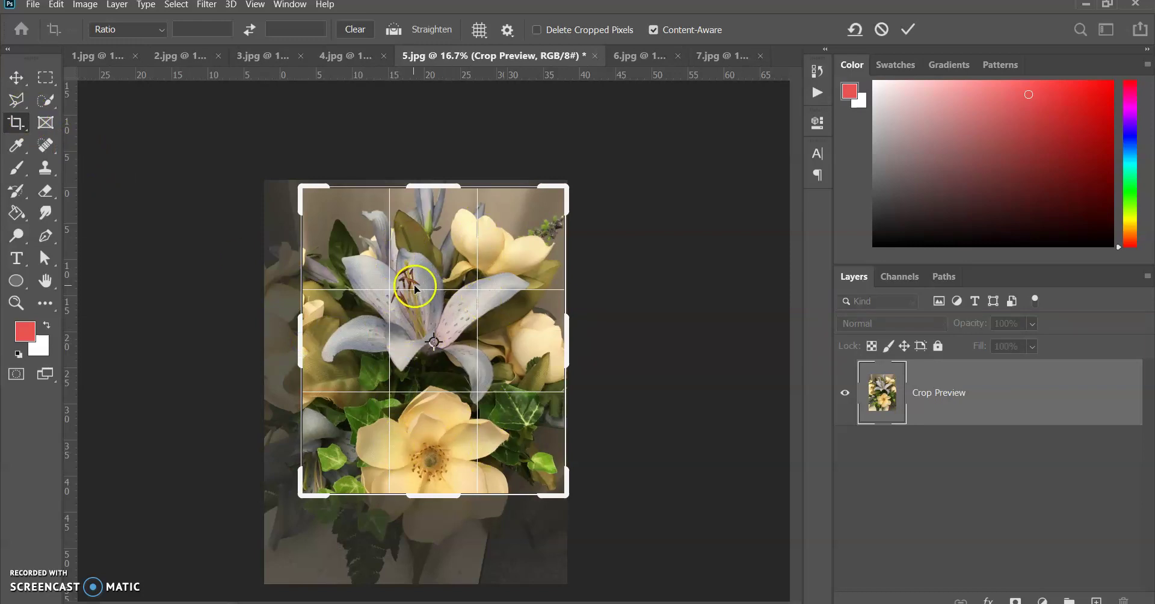
{"action": "left_click_drag", "start_coordinate": [295, 329], "coordinate": [304, 316]}
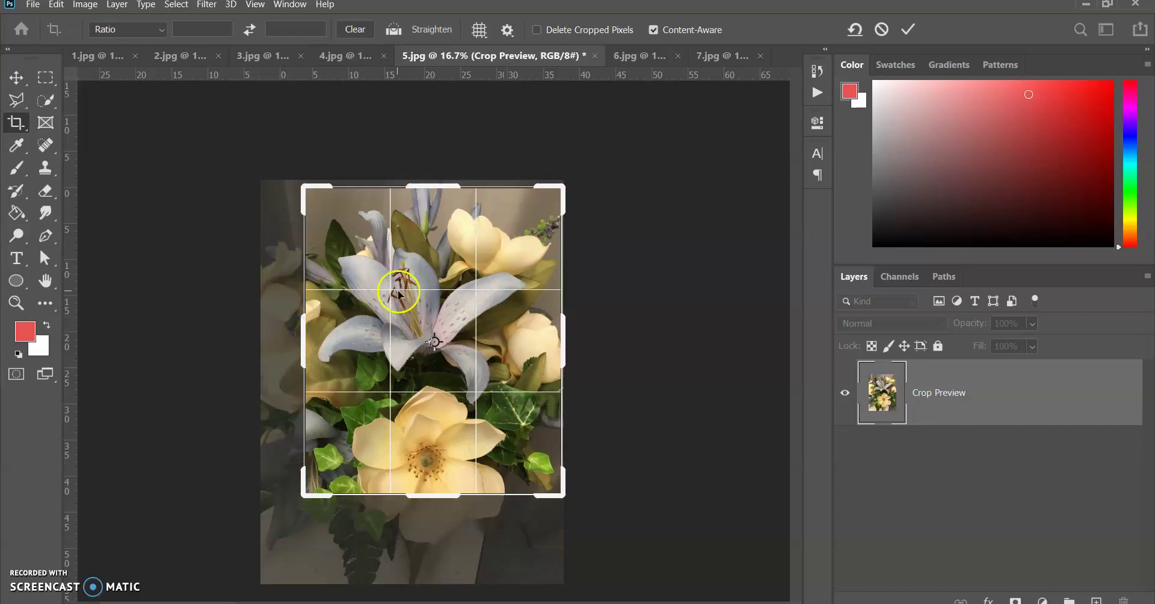
{"action": "left_click_drag", "start_coordinate": [302, 328], "coordinate": [286, 328]}
{"action": "left_click_drag", "start_coordinate": [587, 345], "coordinate": [580, 343]}
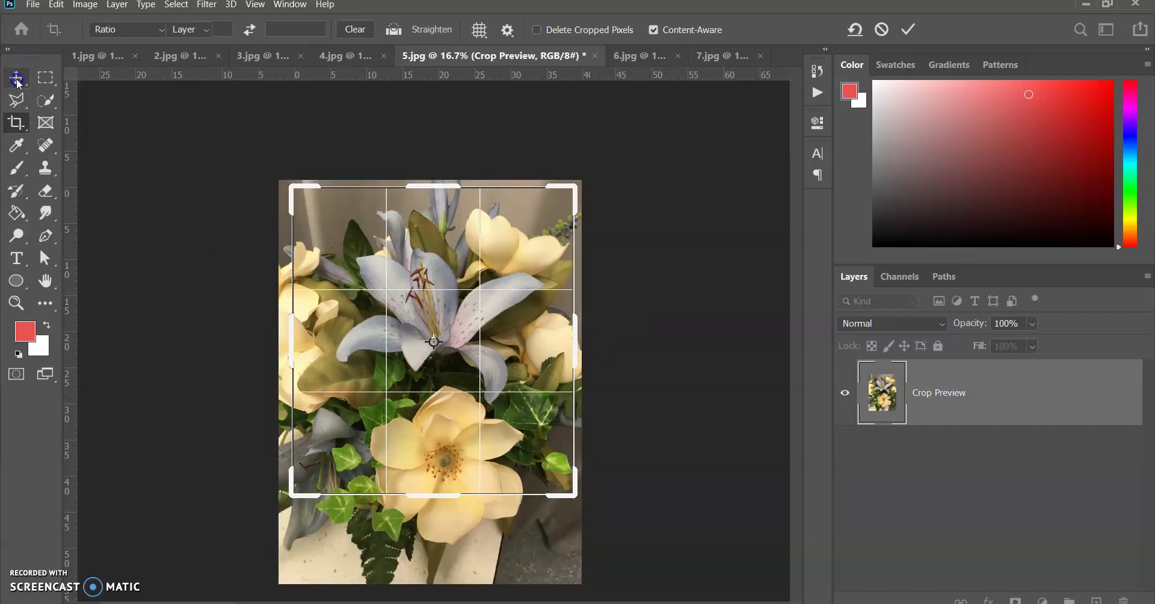
{"action": "left_click", "coordinate": [19, 83]}
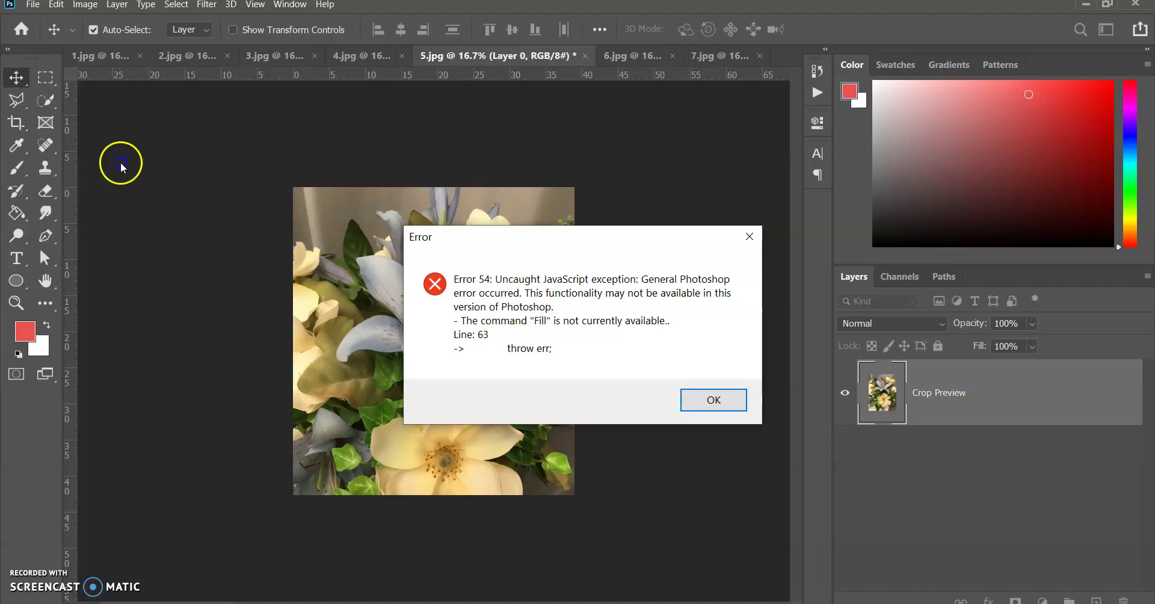
{"action": "left_click", "coordinate": [709, 389]}
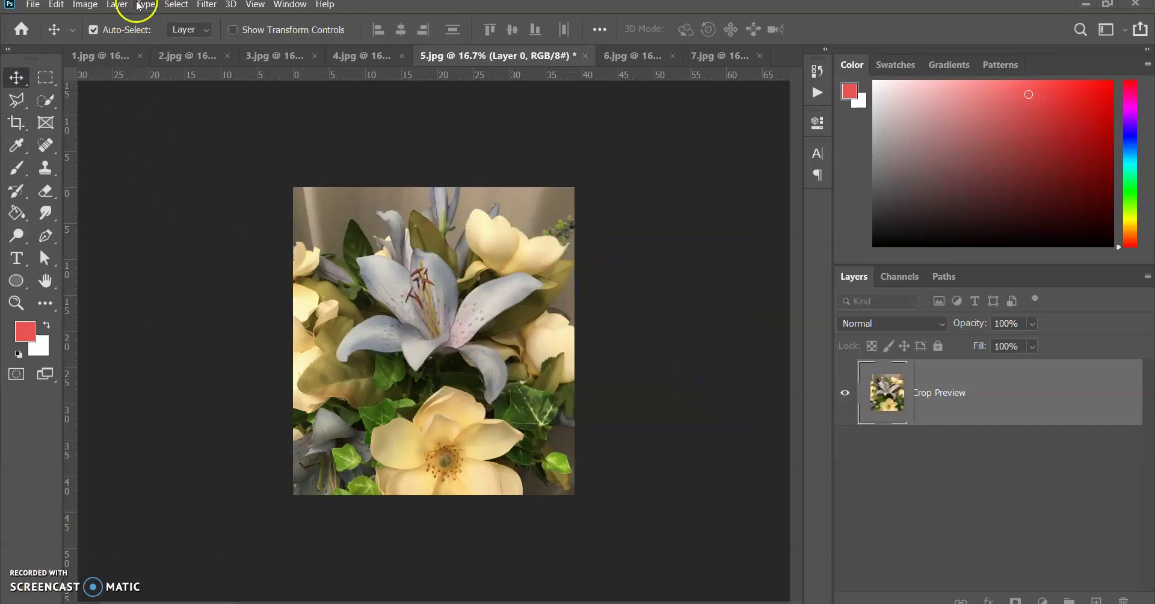
Step: Set the image width to 8 inches in Image Size with the width and height proportions linked
{"action": "left_click", "coordinate": [98, 8]}
{"action": "left_click", "coordinate": [122, 128]}
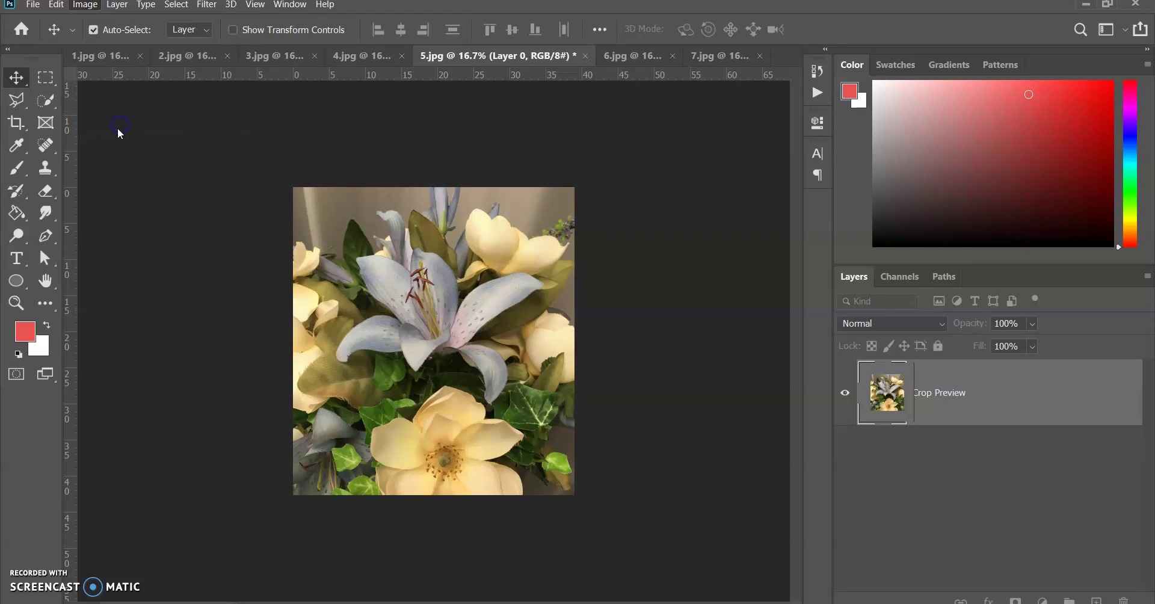
{"action": "left_click", "coordinate": [858, 253]}
{"action": "left_click_drag", "start_coordinate": [857, 253], "coordinate": [829, 252]}
{"action": "type", "text": "8"}
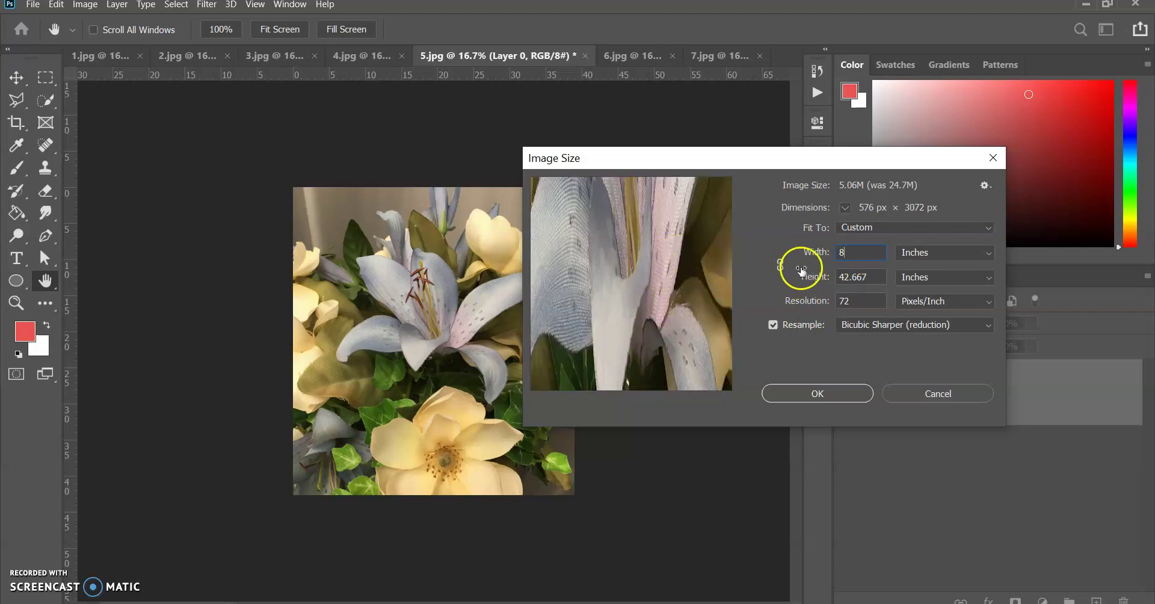
{"action": "left_click", "coordinate": [781, 264]}
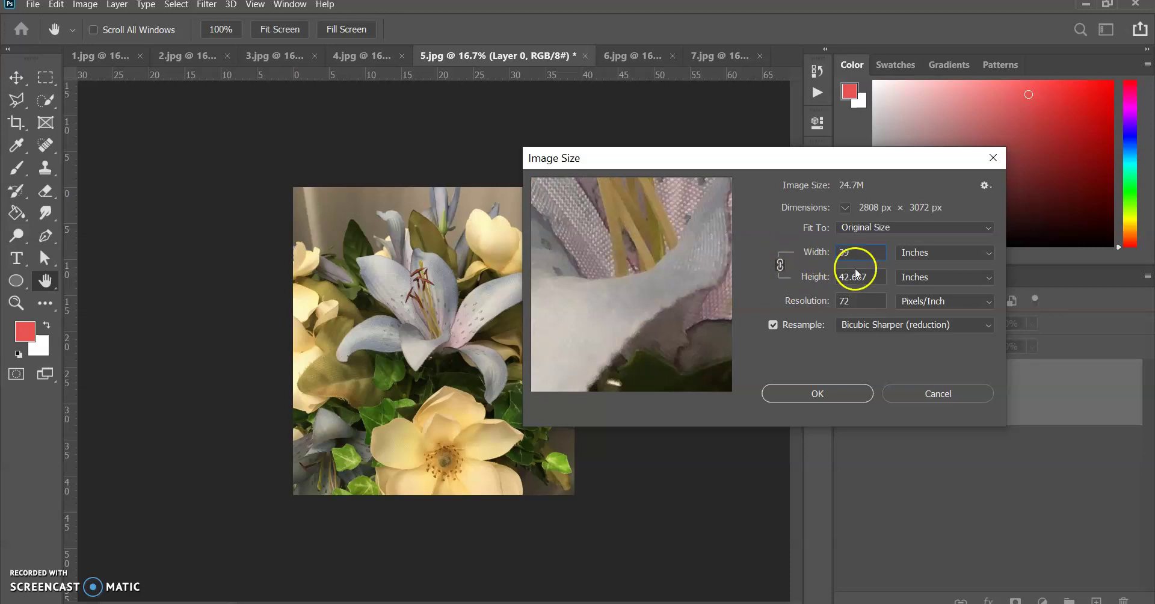
{"action": "double_click", "coordinate": [831, 251]}
{"action": "type", "text": "8"}
{"action": "left_click", "coordinate": [845, 276]}
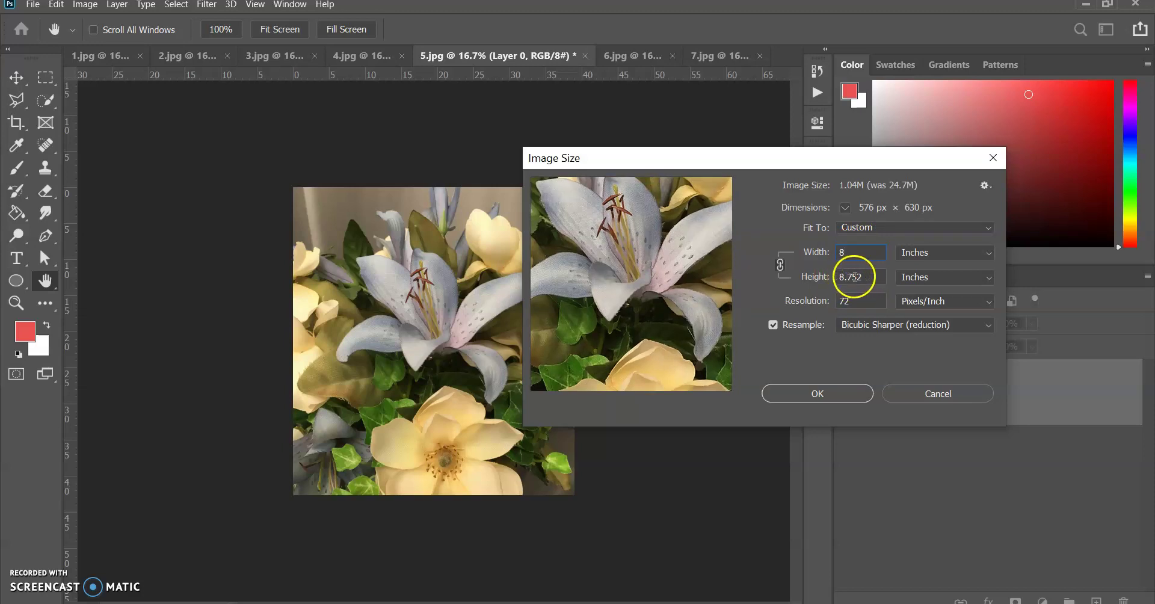
Step: Set the image resolution to 300 pixels/inch, check the preview detail, and apply the new image size
{"action": "double_click", "coordinate": [831, 302]}
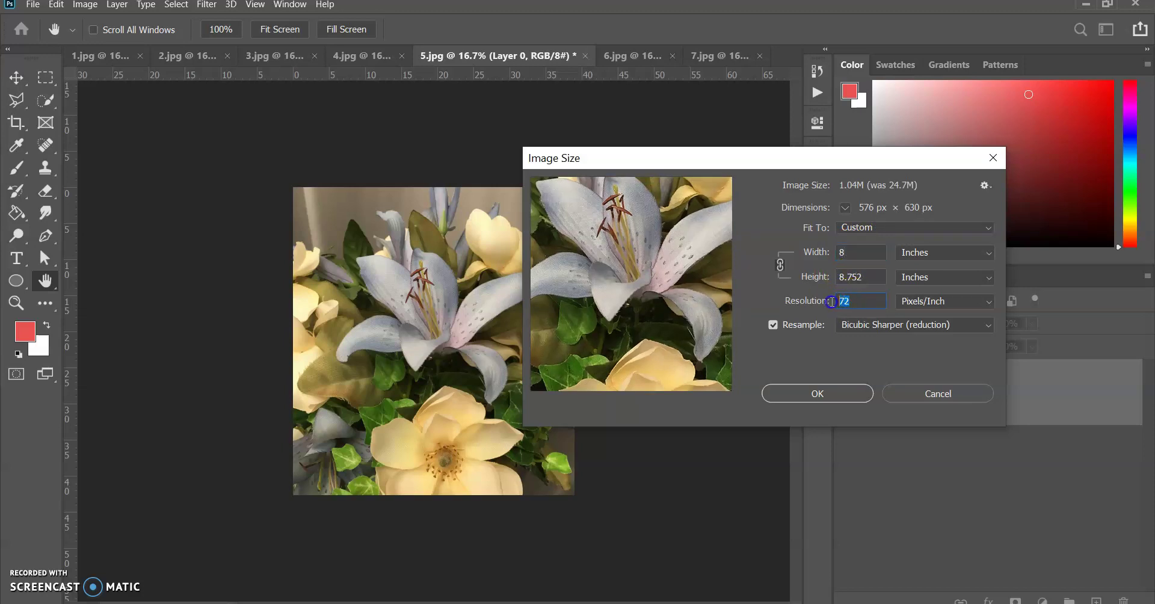
{"action": "type", "text": "300"}
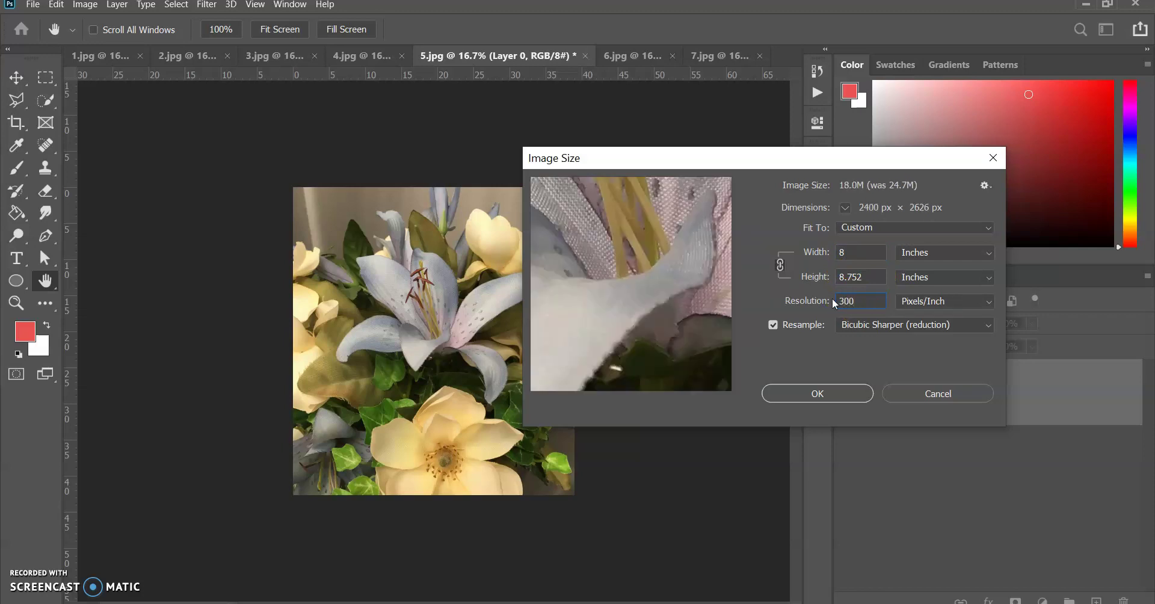
{"action": "mouse_move", "coordinate": [688, 260]}
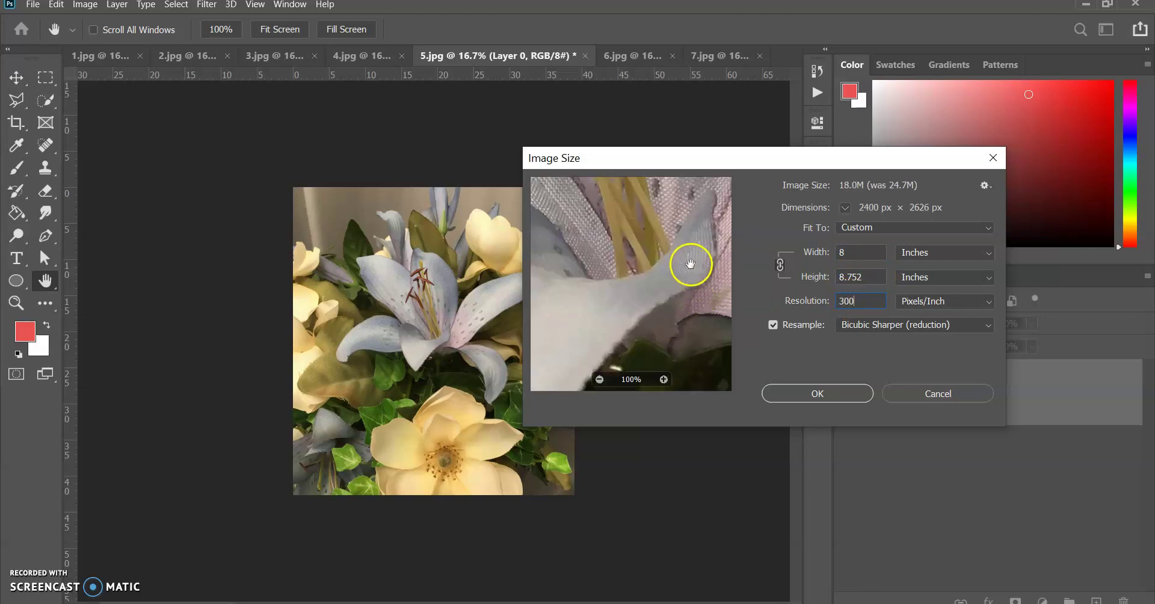
{"action": "left_click", "coordinate": [662, 381]}
{"action": "left_click_drag", "start_coordinate": [663, 310], "coordinate": [679, 266]}
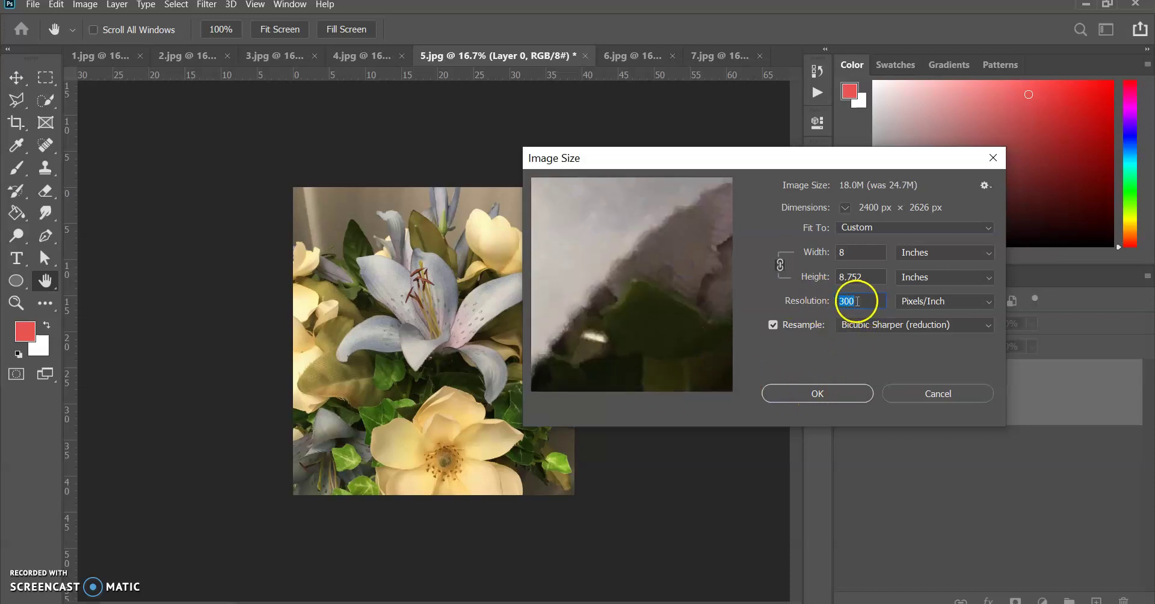
{"action": "left_click", "coordinate": [839, 395]}
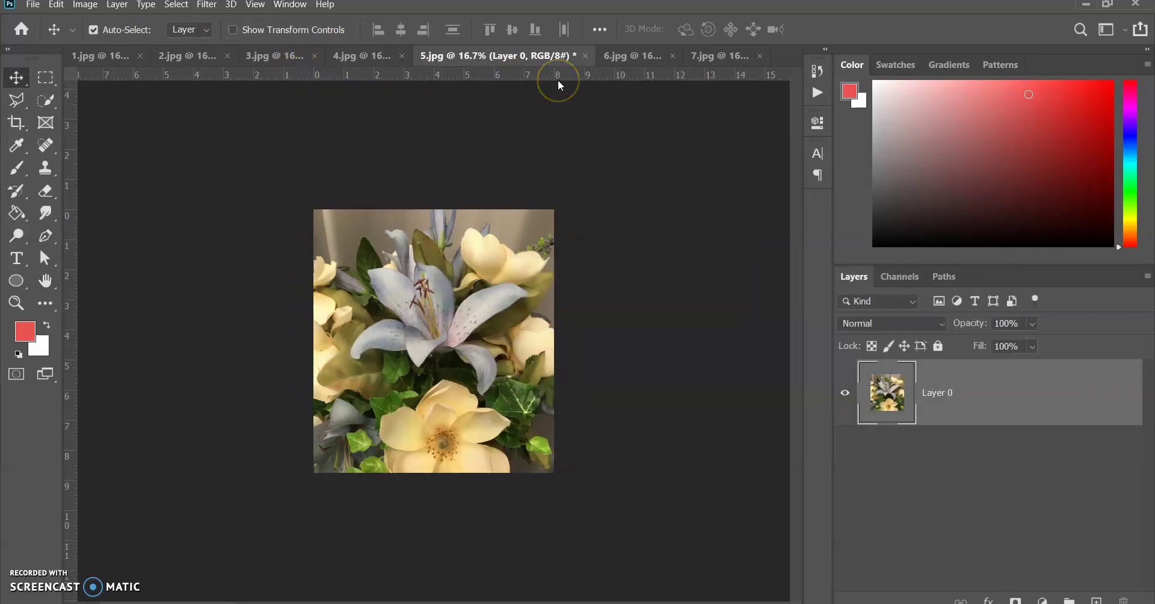
Step: Undo and redo the image resize to compare the two sizes
{"action": "key", "text": "ctrl+z"}
{"action": "key", "text": "ctrl+shift+z"}
Step: Add a Black & White adjustment layer above the flower photo with its default settings
{"action": "scroll", "coordinate": [409, 490], "scroll_direction": "up", "scroll_amount": 3}
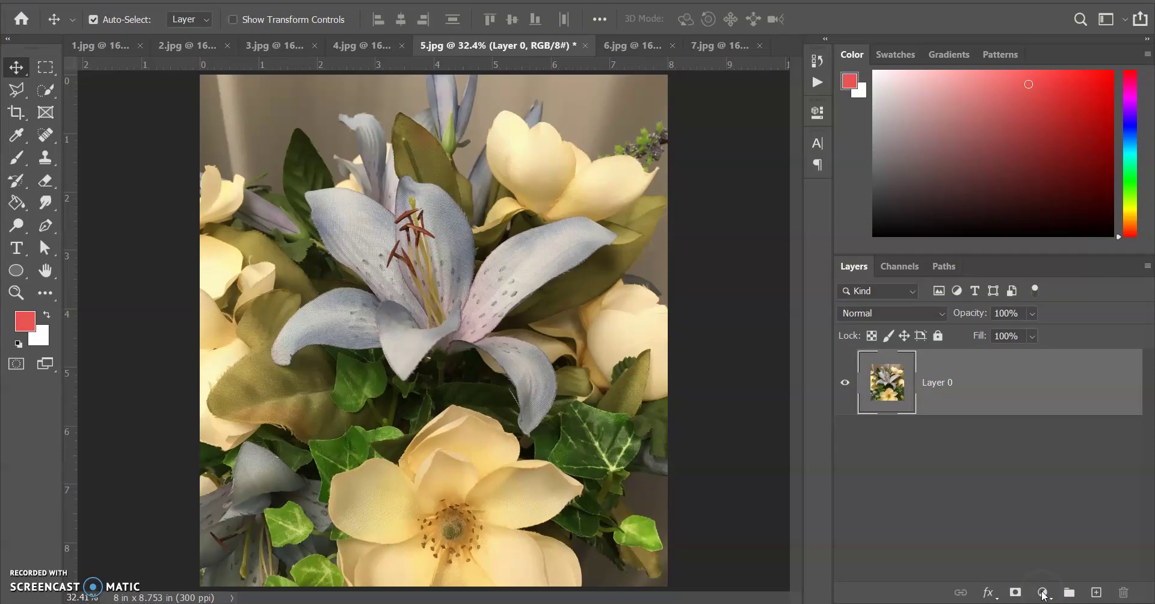
{"action": "left_click", "coordinate": [1043, 594]}
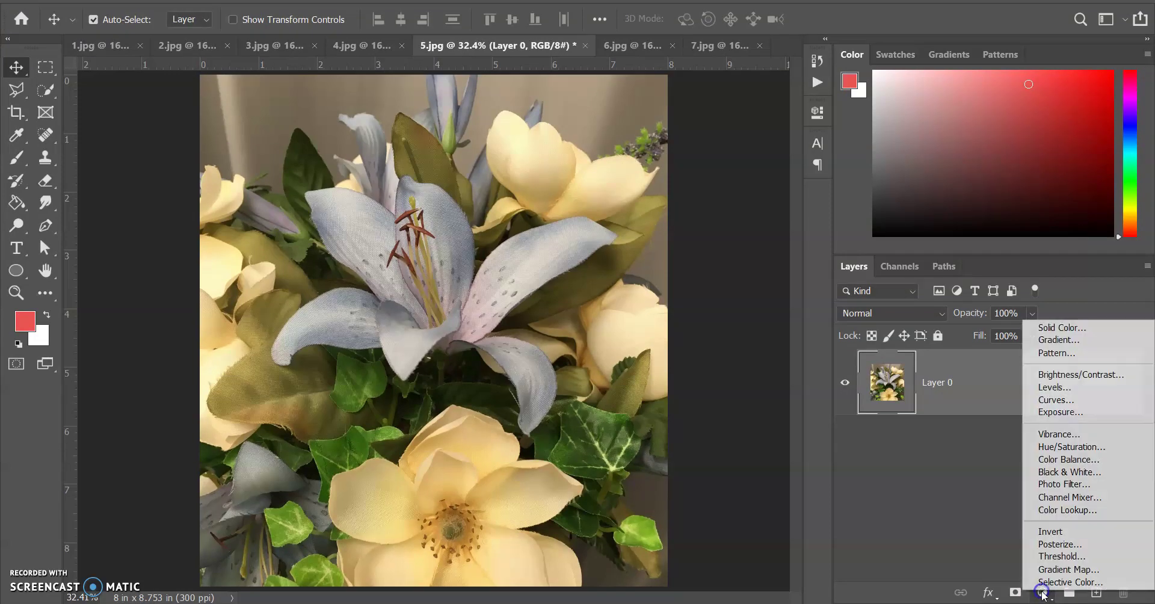
{"action": "left_click", "coordinate": [1058, 472]}
{"action": "left_click", "coordinate": [779, 107]}
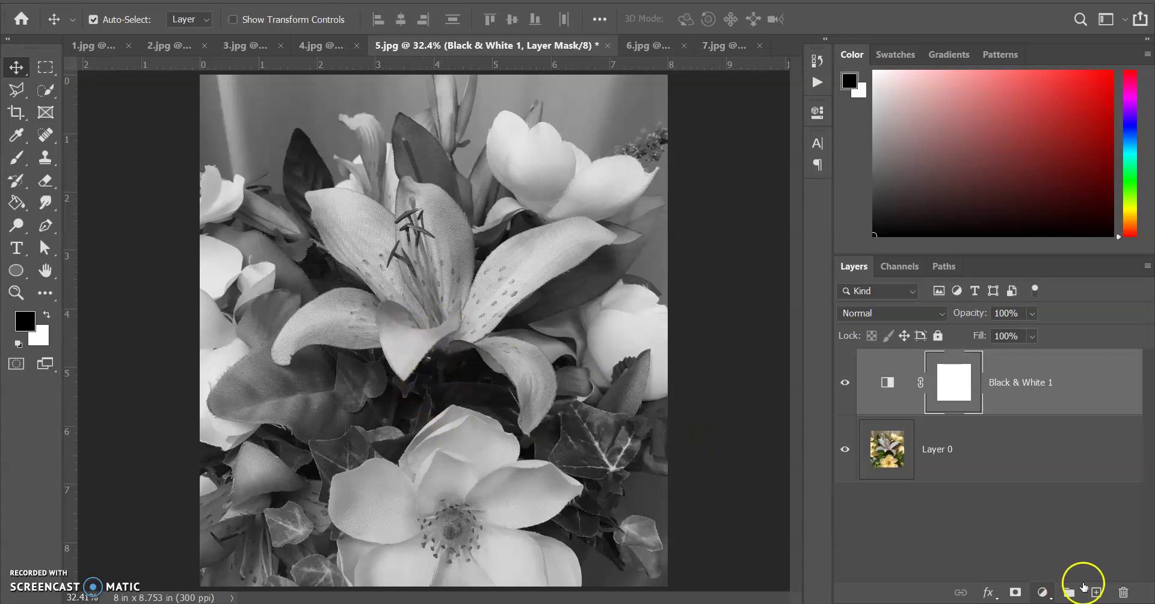
Step: Add a Brightness/Contrast adjustment layer on top, with brightness set to about 43 and contrast to about 6
{"action": "left_click", "coordinate": [1045, 593]}
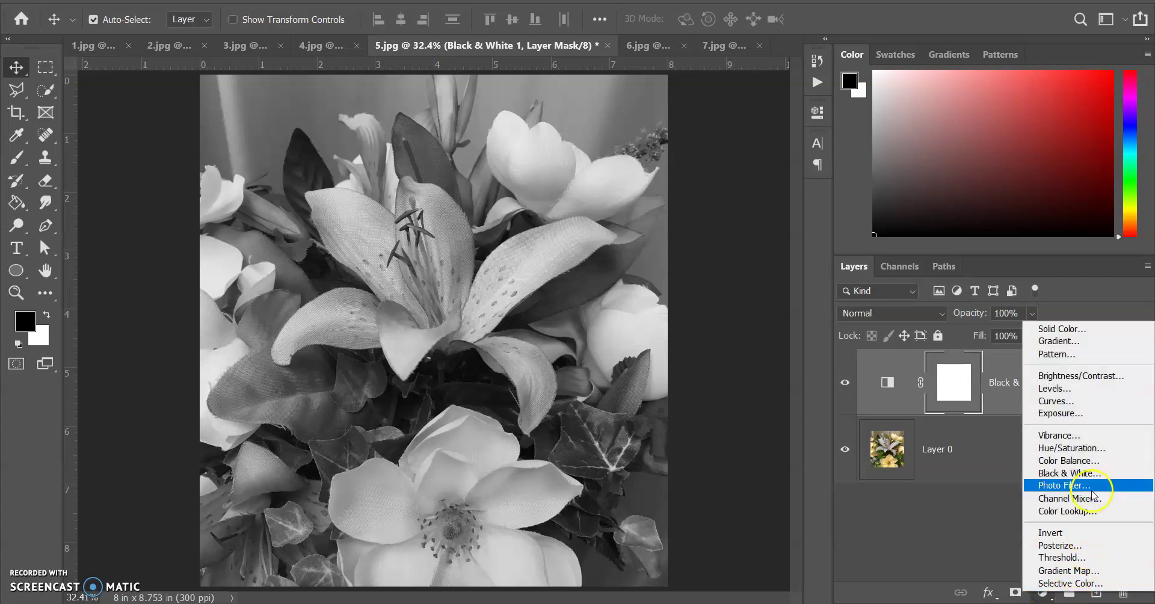
{"action": "left_click", "coordinate": [1110, 377]}
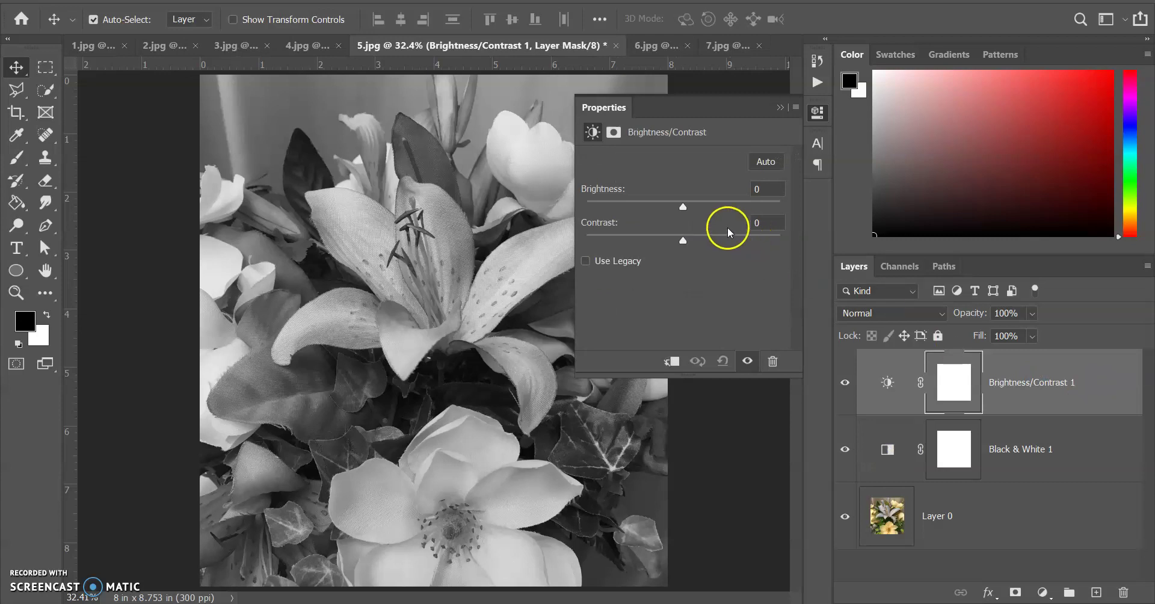
{"action": "left_click_drag", "start_coordinate": [683, 205], "coordinate": [690, 244]}
{"action": "left_click_drag", "start_coordinate": [707, 208], "coordinate": [716, 209]}
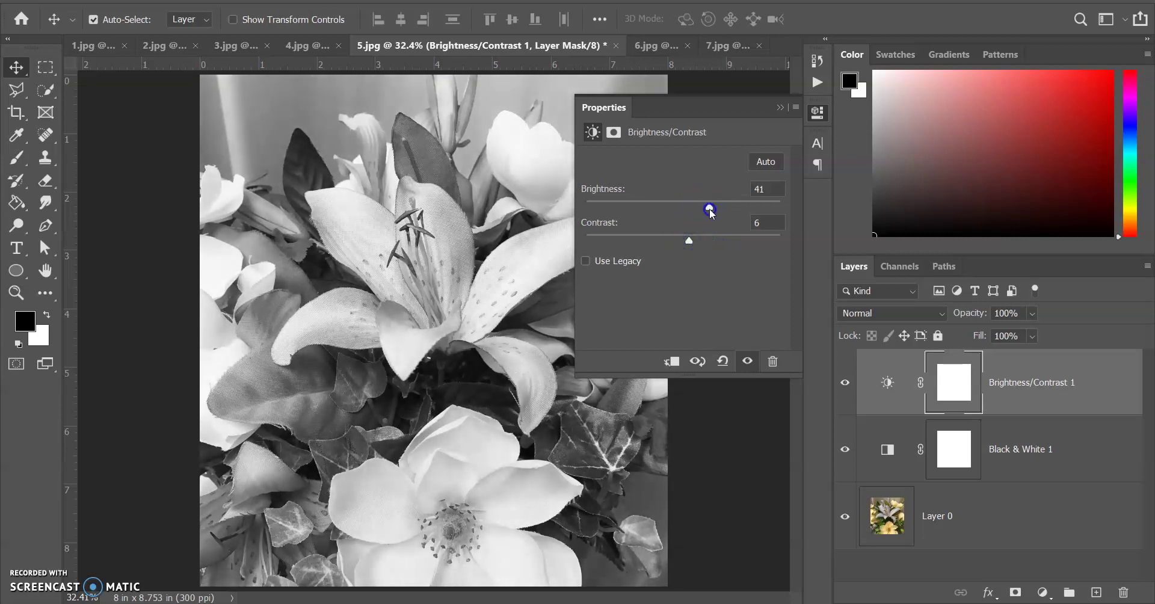
{"action": "left_click", "coordinate": [780, 107]}
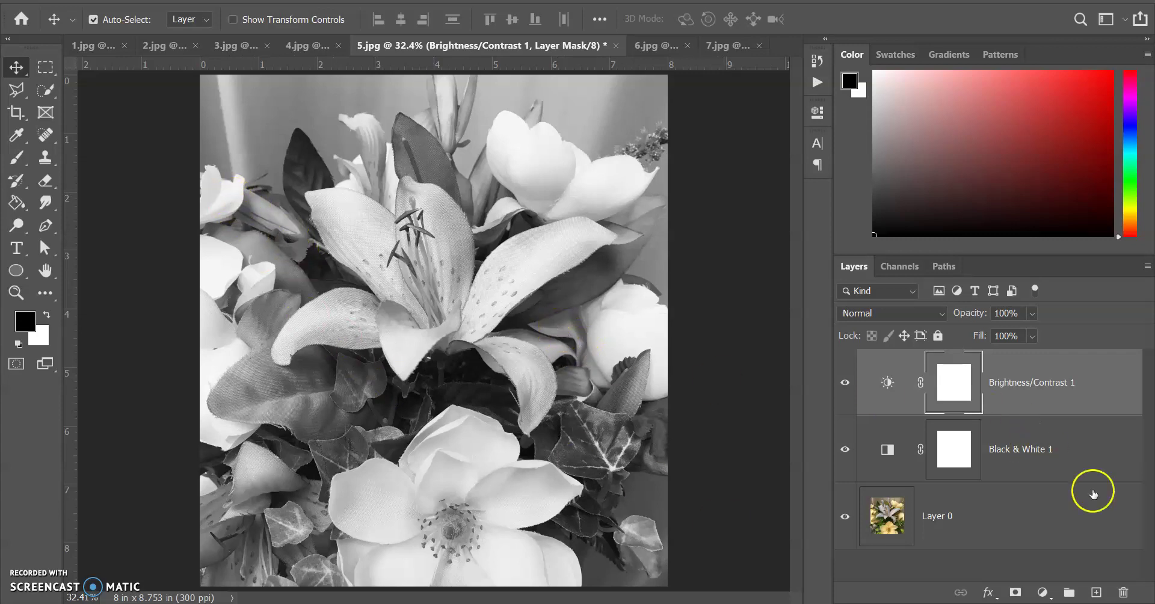
Step: Invert the colors of the flower photo on Layer 0 to make a negative
{"action": "left_click", "coordinate": [1054, 515]}
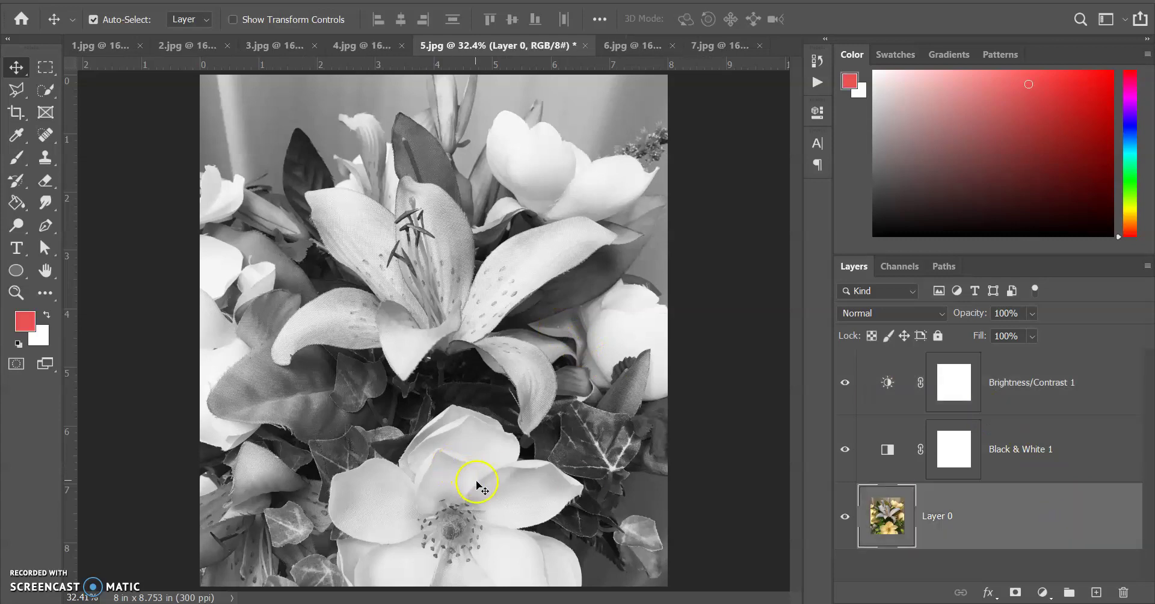
{"action": "left_click_drag", "start_coordinate": [477, 485], "coordinate": [477, 484]}
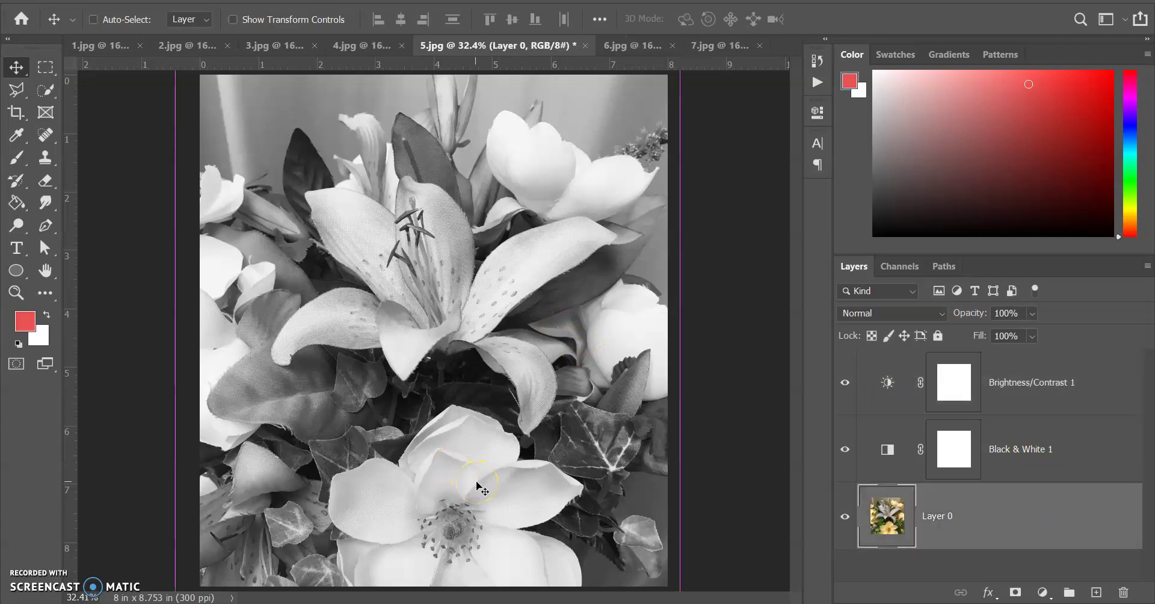
{"action": "key", "text": "ctrl+i"}
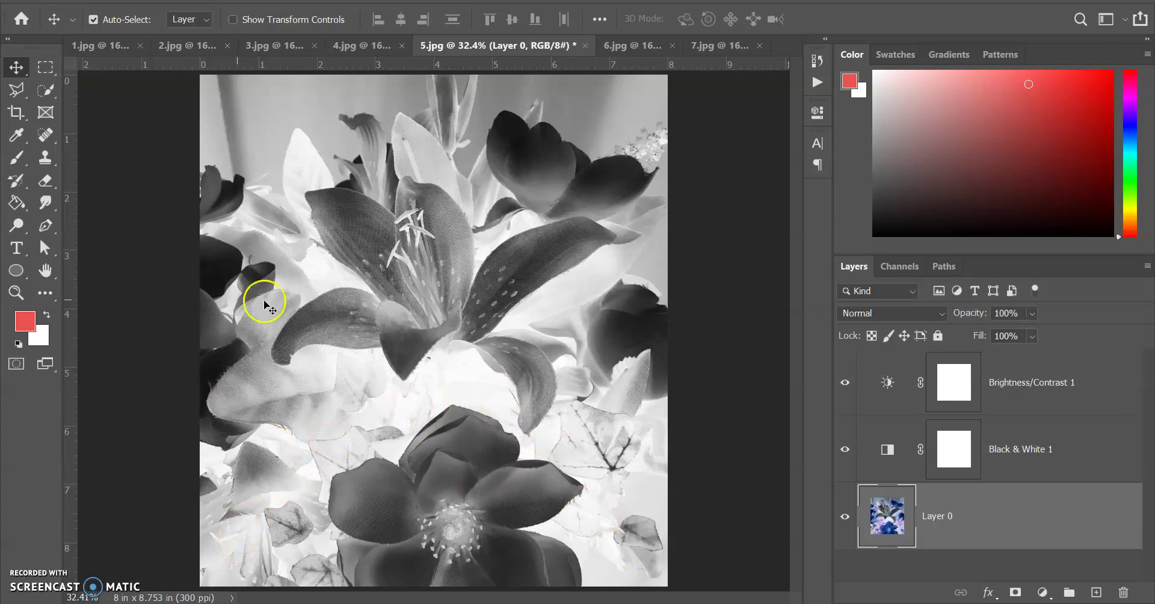
Step: Reopen the Brightness/Contrast adjustment layer's settings and raise the contrast slightly
{"action": "left_click", "coordinate": [888, 382]}
{"action": "double_click", "coordinate": [889, 382]}
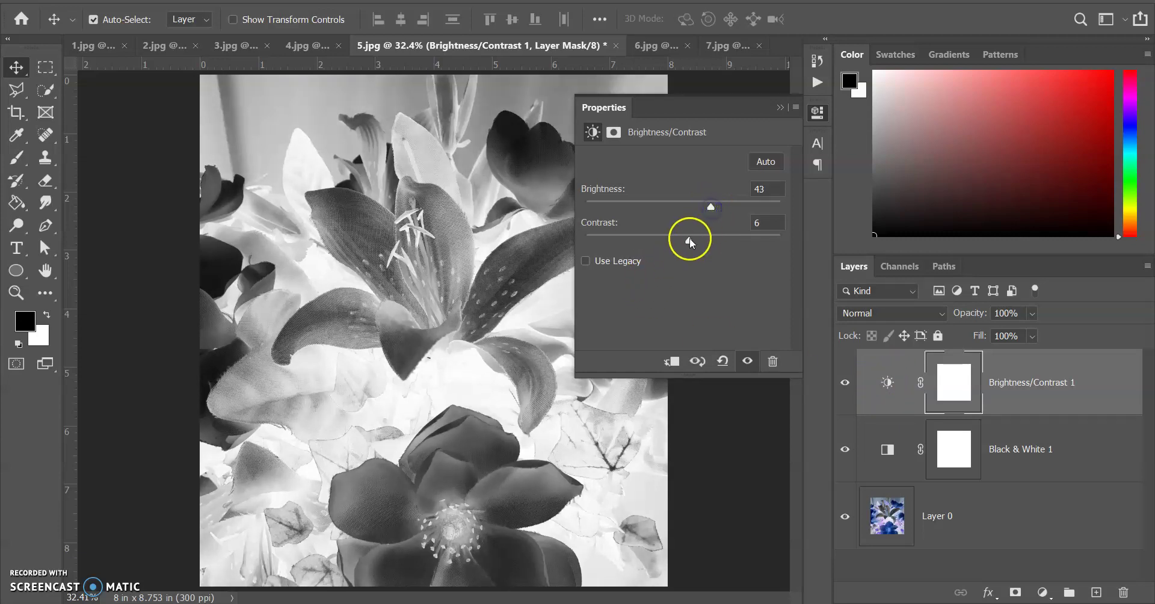
{"action": "left_click_drag", "start_coordinate": [707, 238], "coordinate": [702, 238]}
{"action": "left_click", "coordinate": [780, 106]}
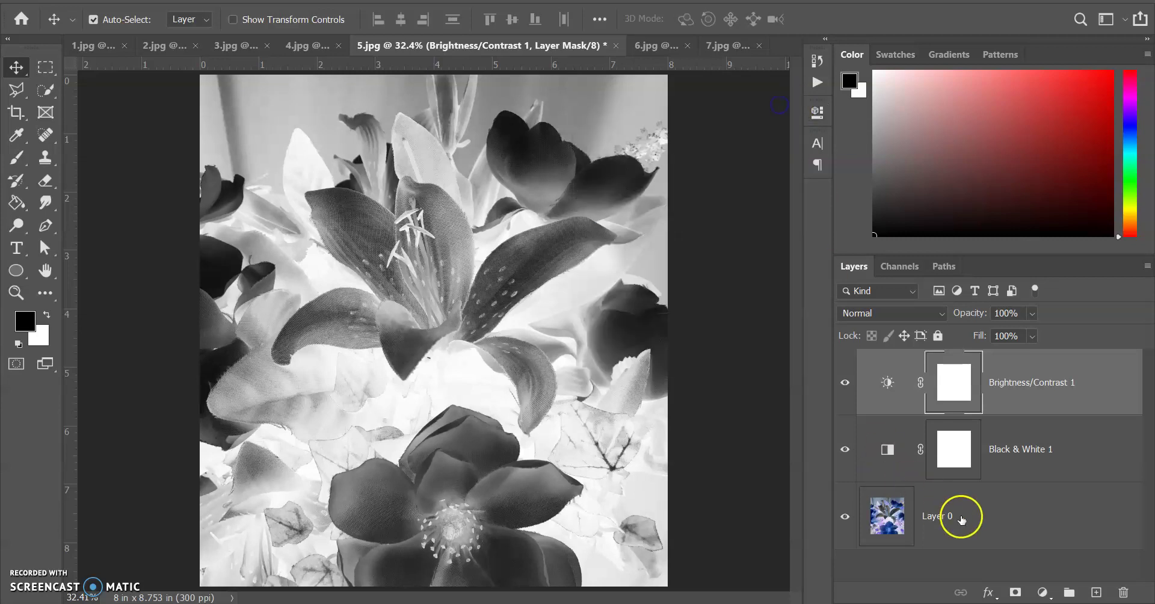
Step: Dismiss the battery warning, then invert Layer 0 back to positive and again to negative to compare the two versions
{"action": "left_click", "coordinate": [956, 516]}
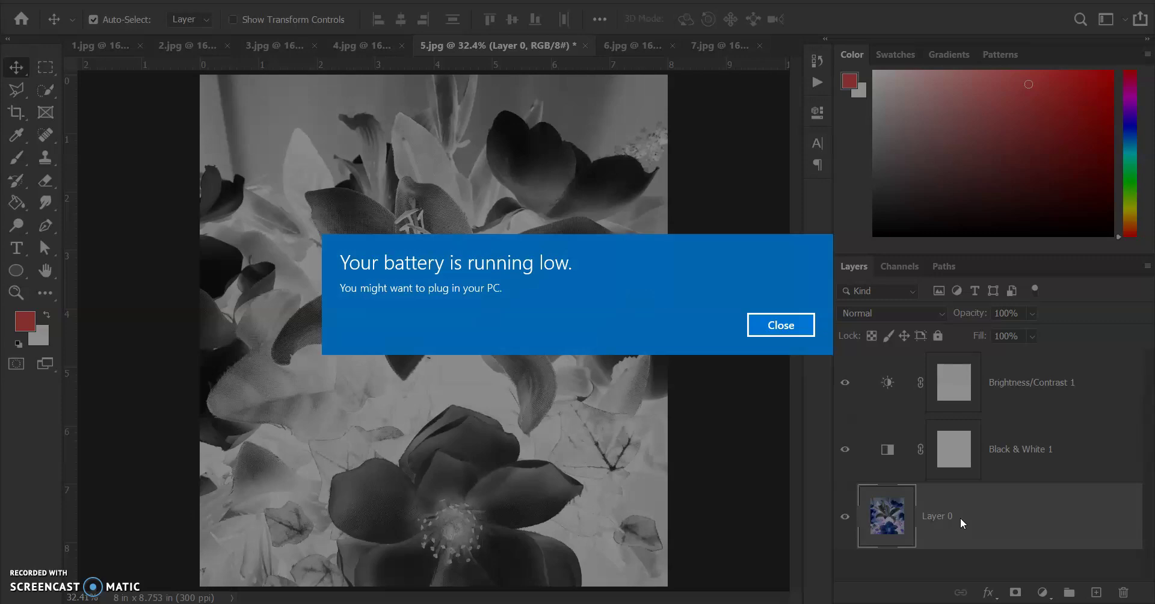
{"action": "left_click", "coordinate": [782, 328]}
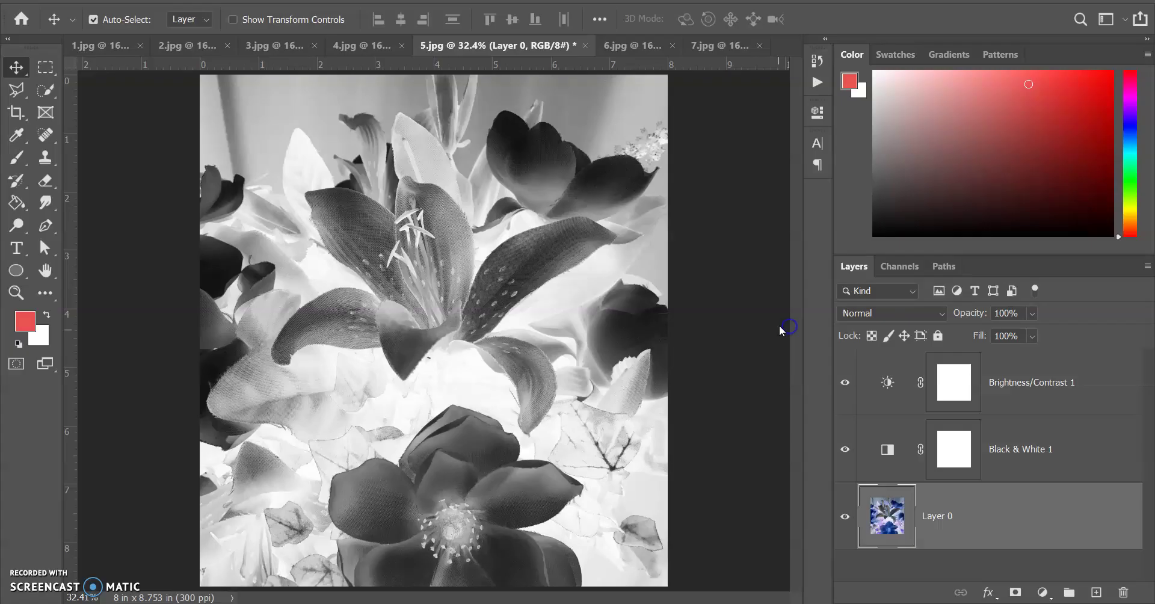
{"action": "key", "text": "ctrl"}
{"action": "key", "text": "ctrl+i"}
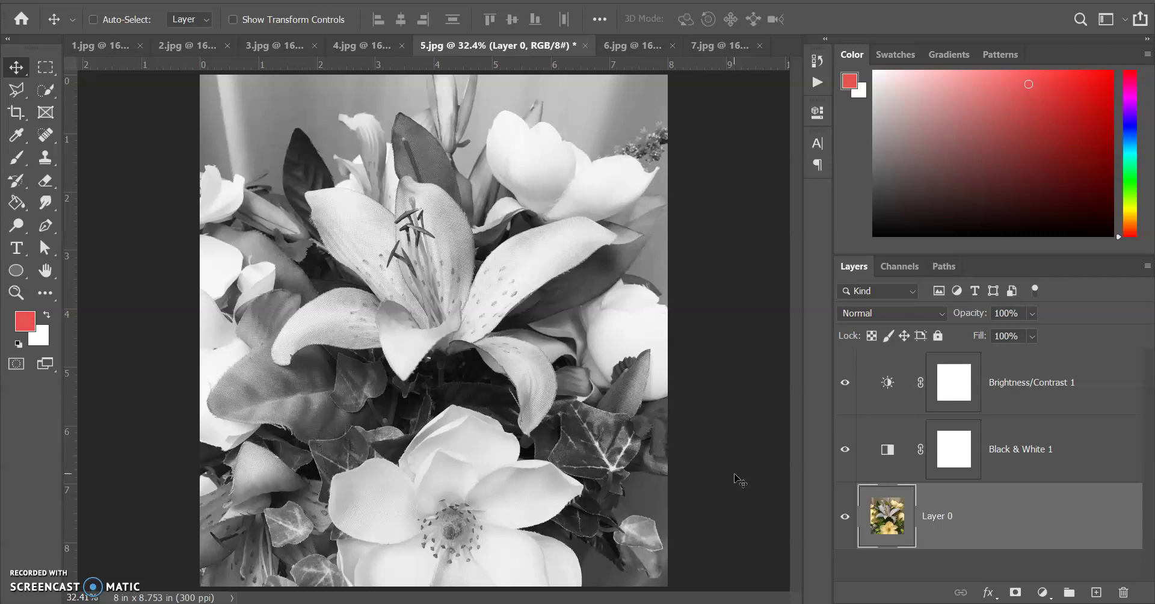
{"action": "key", "text": "ctrl+i"}
{"action": "left_click", "coordinate": [536, 241]}
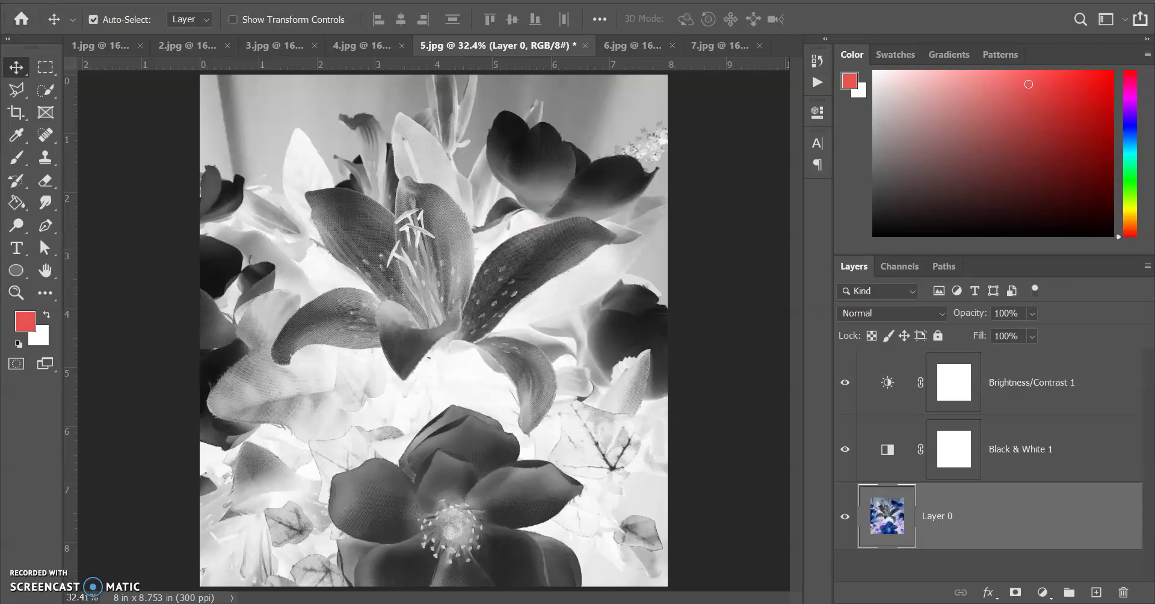
Step: Start saving a copy on the computer, choosing the Desktop folder and the file name Flowers Cyanotype
{"action": "left_click", "coordinate": [33, 4]}
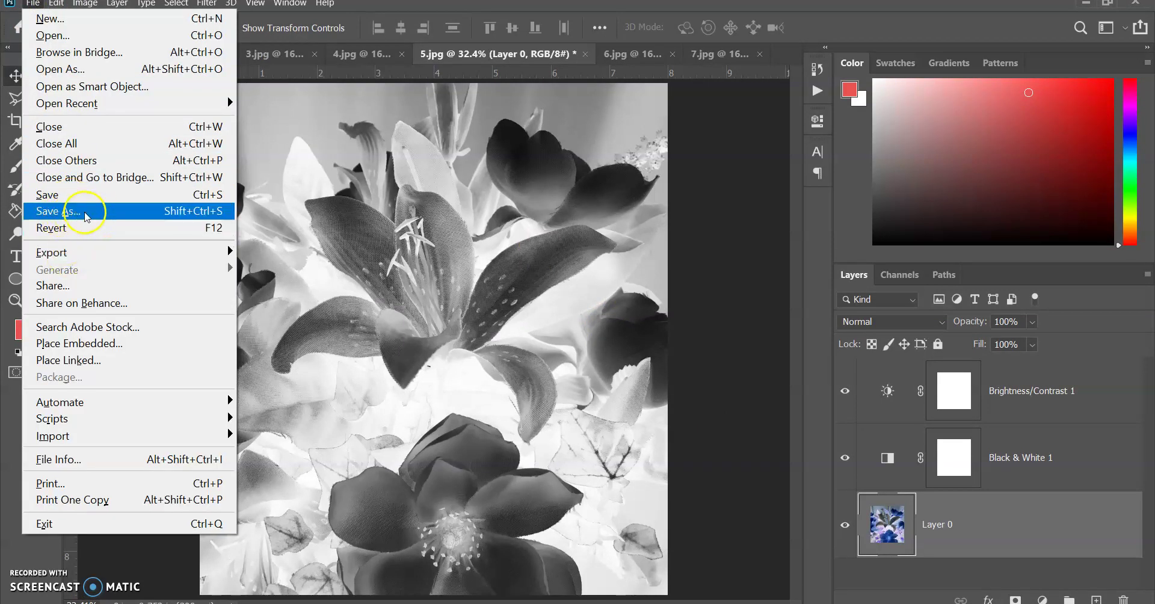
{"action": "left_click", "coordinate": [79, 214]}
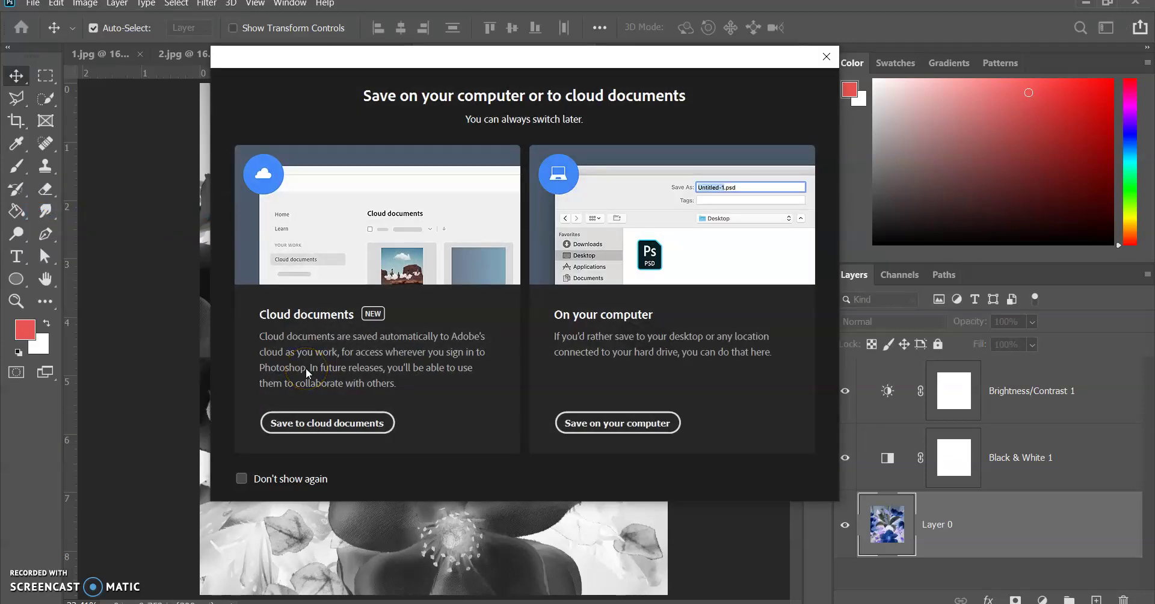
{"action": "left_click", "coordinate": [618, 422]}
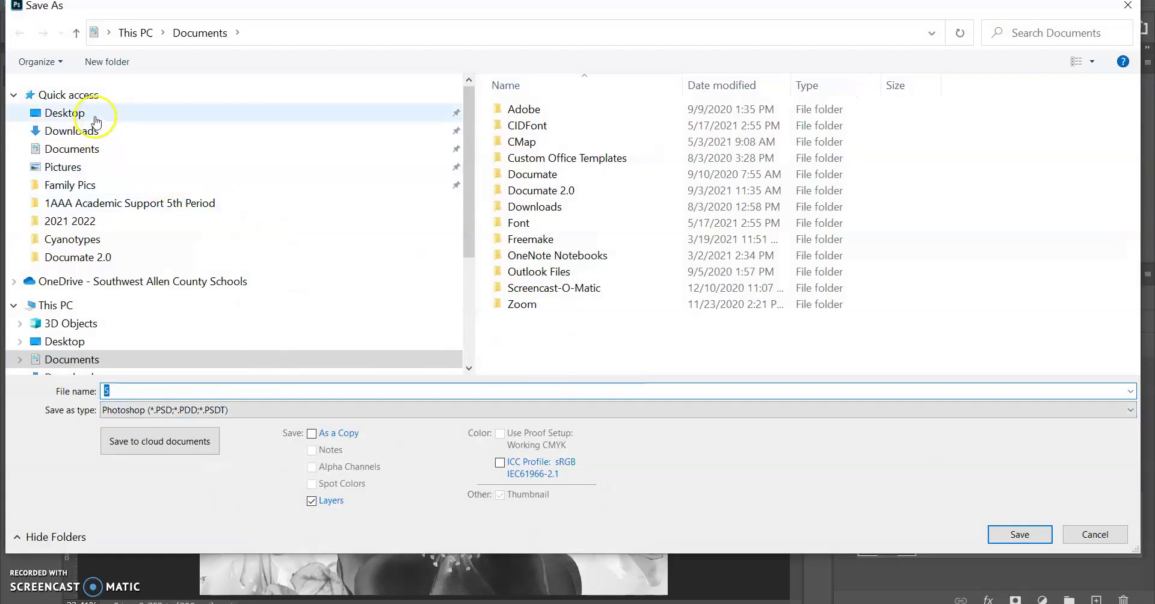
{"action": "left_click", "coordinate": [93, 114]}
{"action": "double_click", "coordinate": [163, 388]}
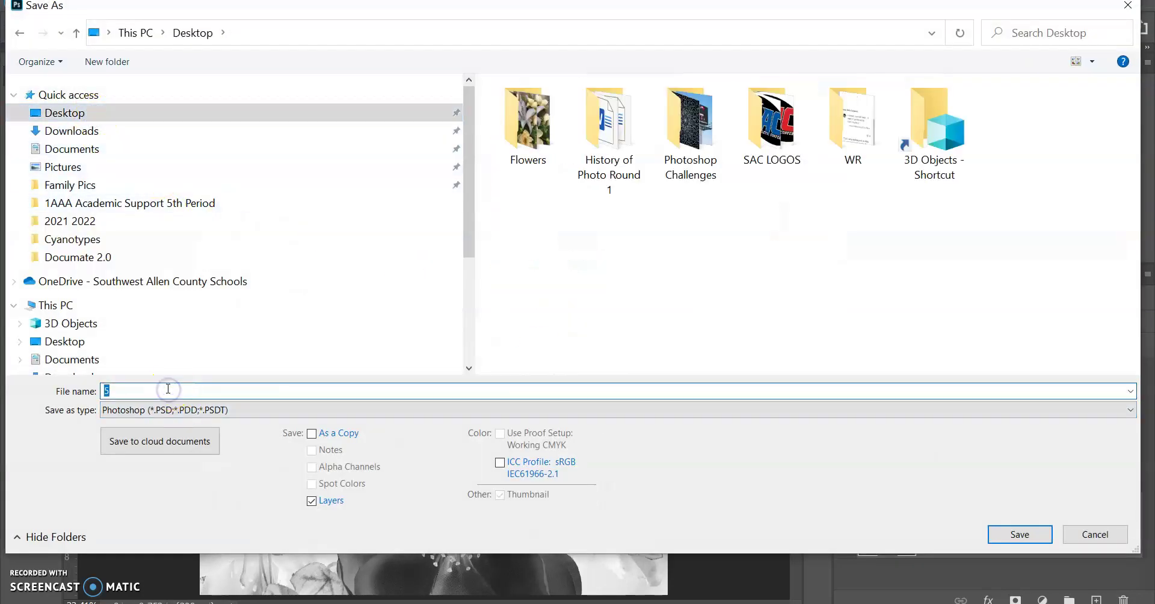
{"action": "type", "text": "FLo"}
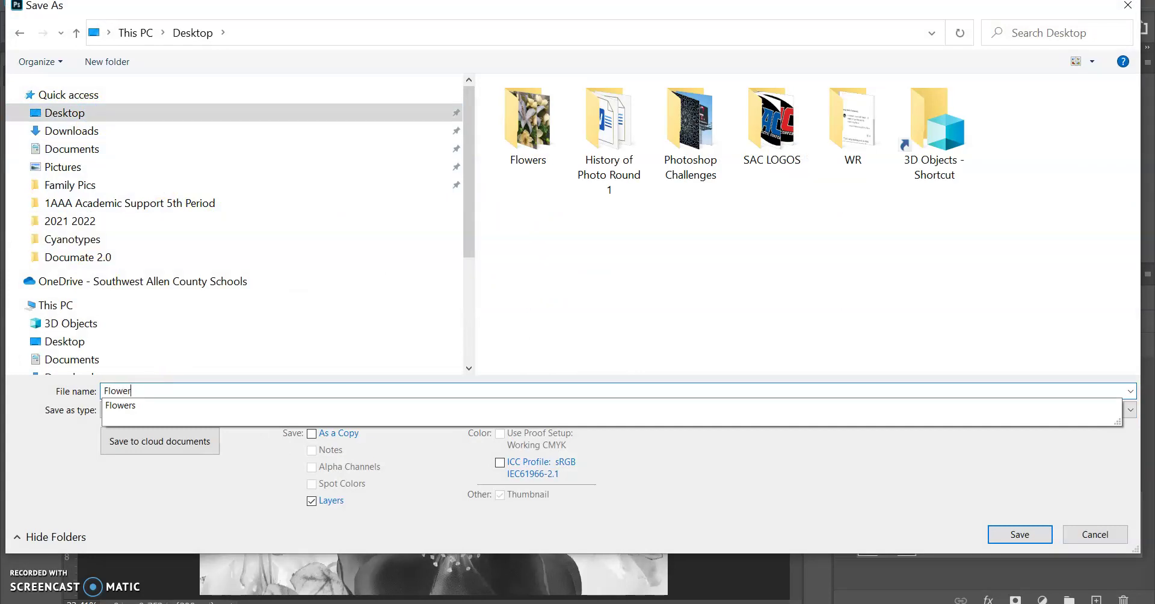
{"action": "type", "text": "wers Cyanotype"}
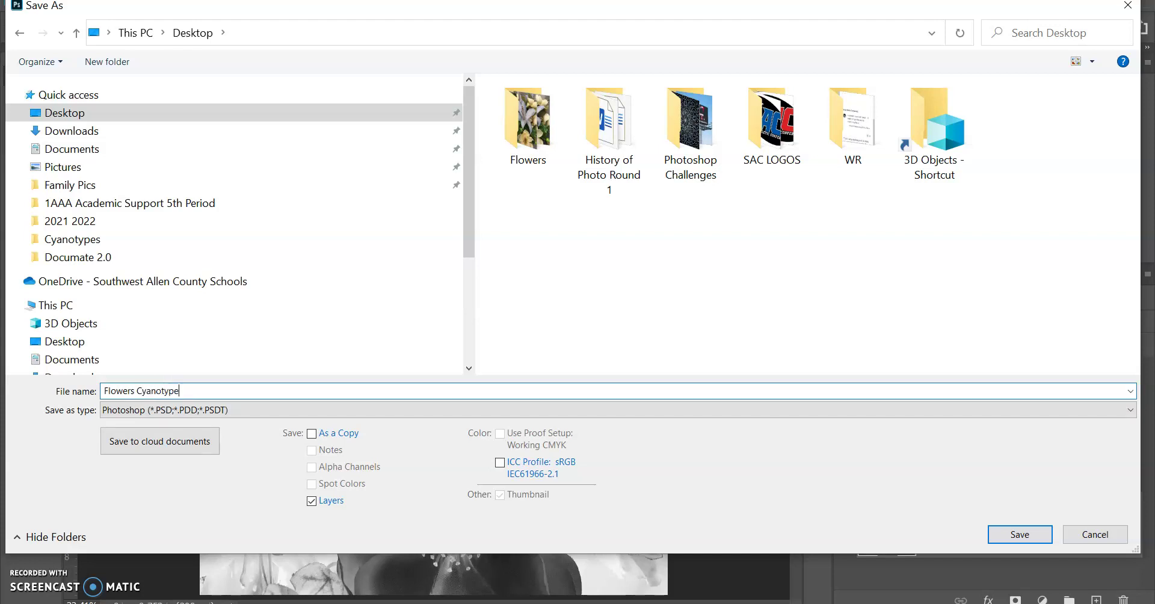
Step: Choose JPEG as the file format and save the file
{"action": "left_click", "coordinate": [252, 410]}
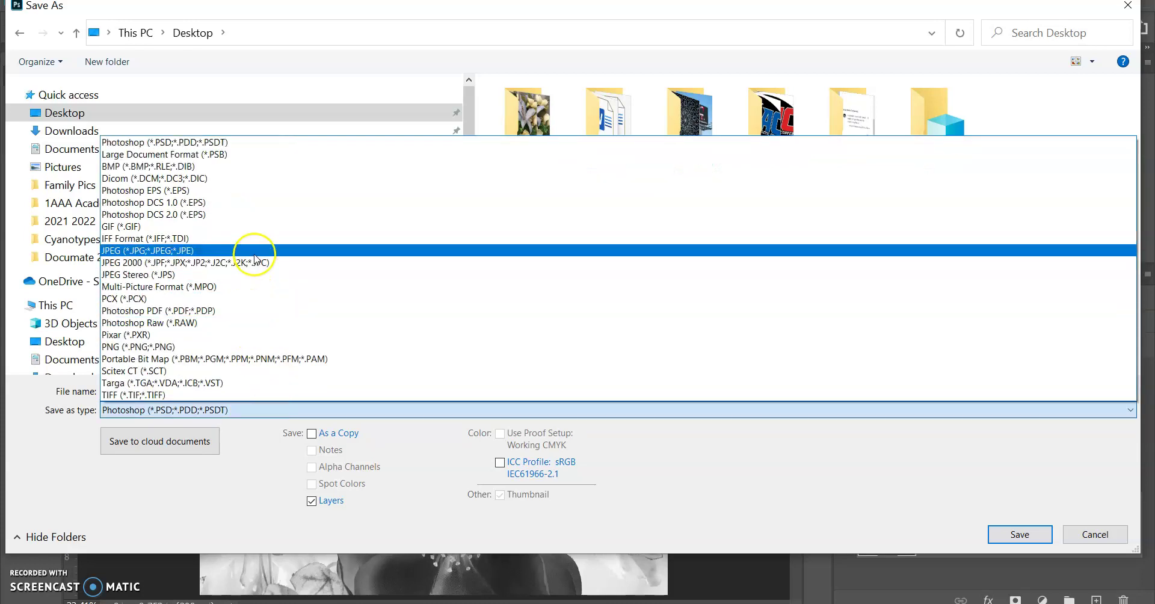
{"action": "left_click", "coordinate": [255, 251]}
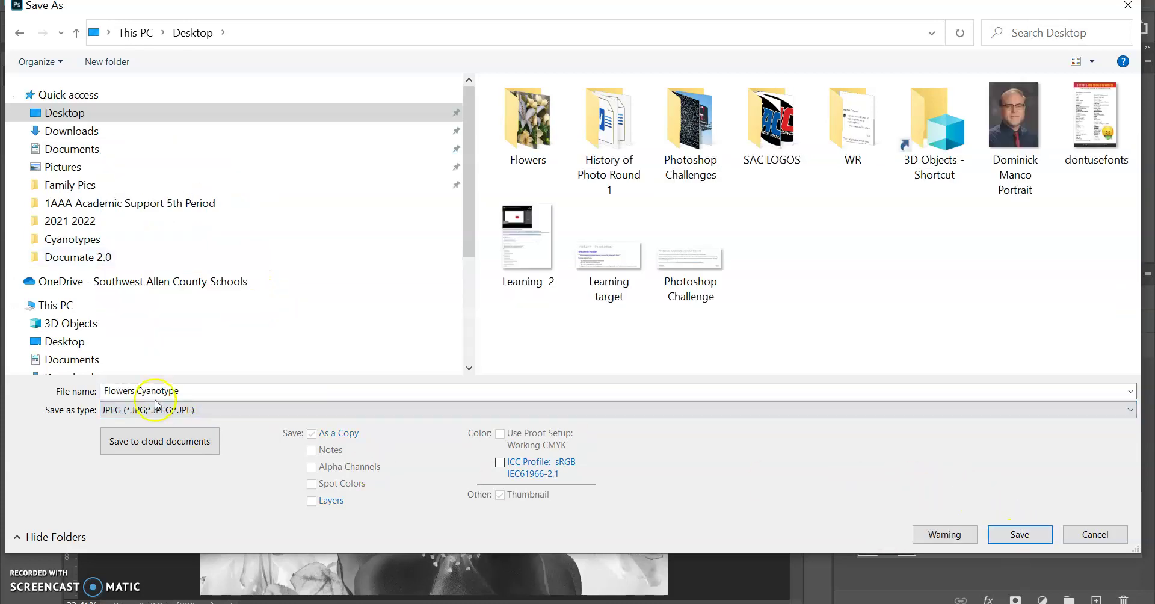
{"action": "left_click", "coordinate": [136, 412]}
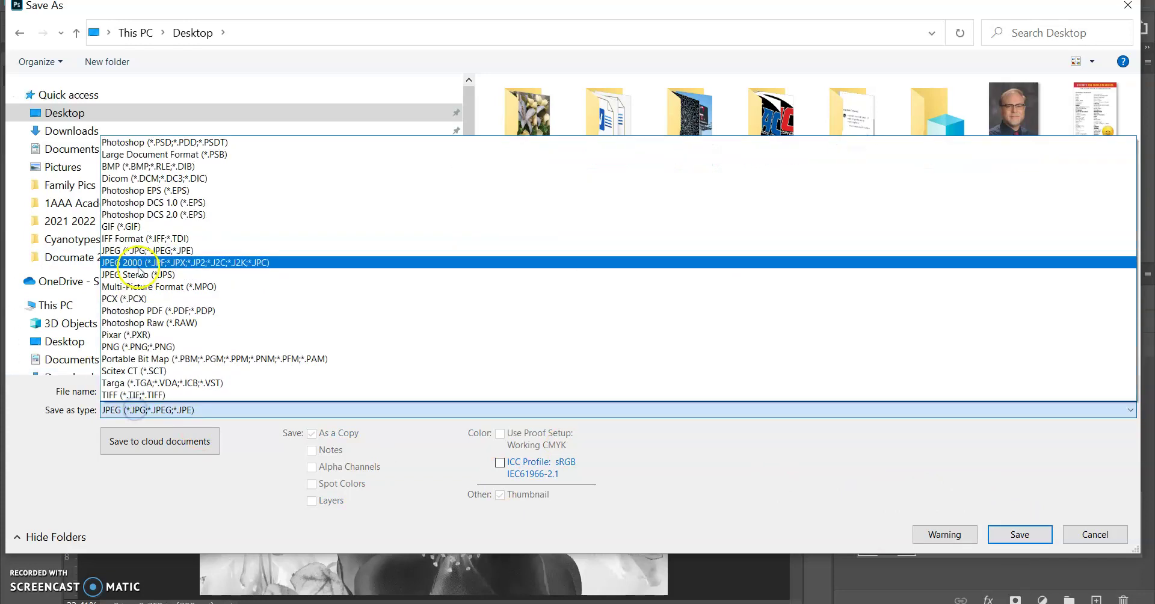
{"action": "left_click", "coordinate": [1023, 534]}
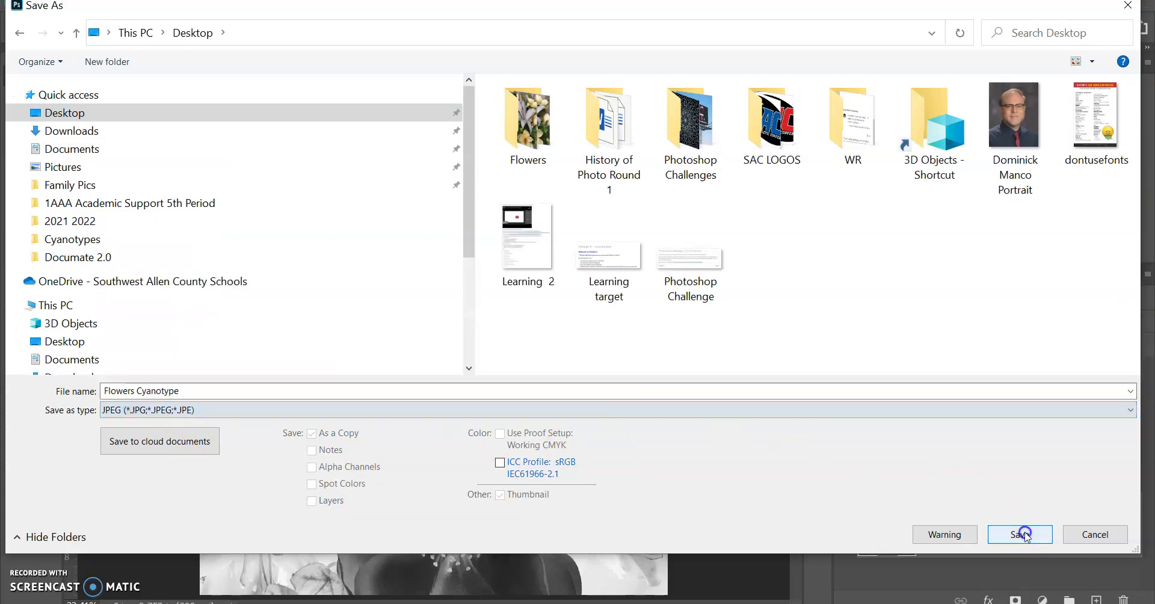
{"action": "left_click", "coordinate": [1026, 538]}
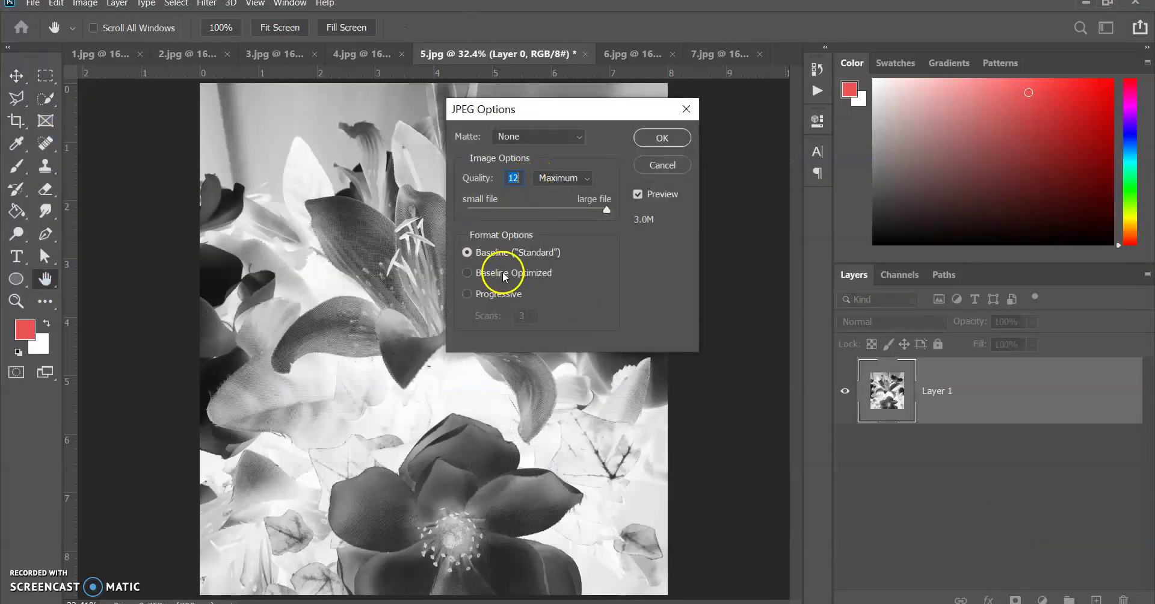
Step: Set the JPEG quality to Maximum (12) with the Baseline ("Standard") format and confirm the export
{"action": "left_click_drag", "start_coordinate": [472, 112], "coordinate": [425, 132]}
{"action": "mouse_move", "coordinate": [472, 230]}
{"action": "left_mouse_down"}
{"action": "mouse_move", "coordinate": [567, 227]}
{"action": "mouse_move", "coordinate": [455, 231]}
{"action": "mouse_move", "coordinate": [465, 229]}
{"action": "left_mouse_up"}
{"action": "left_click_drag", "start_coordinate": [543, 234], "coordinate": [546, 232]}
{"action": "left_click", "coordinate": [516, 197]}
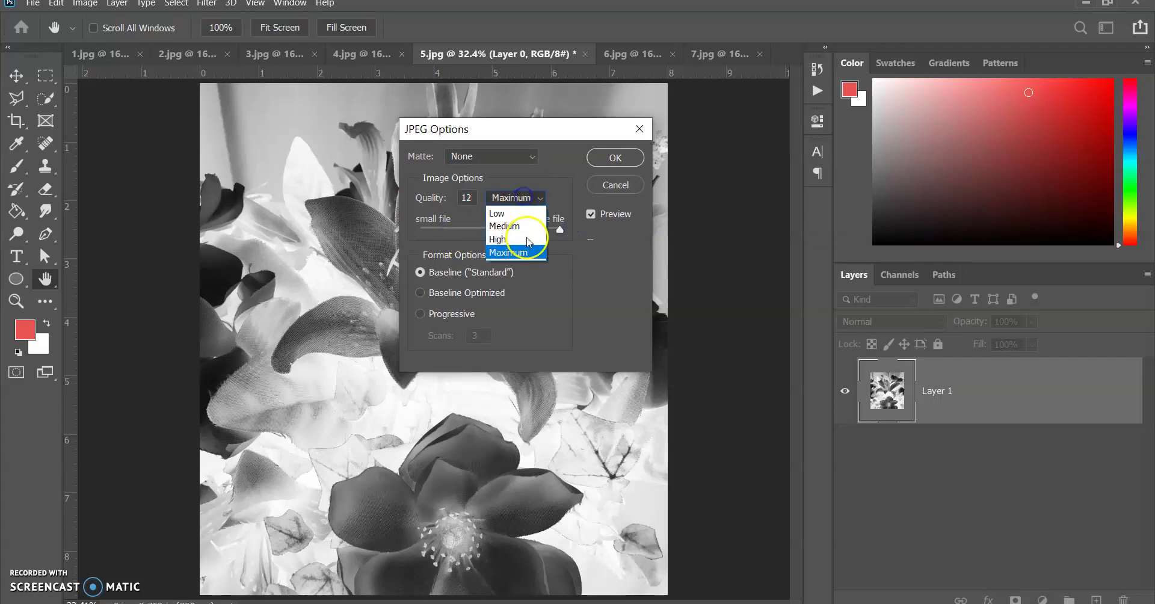
{"action": "left_click", "coordinate": [527, 248]}
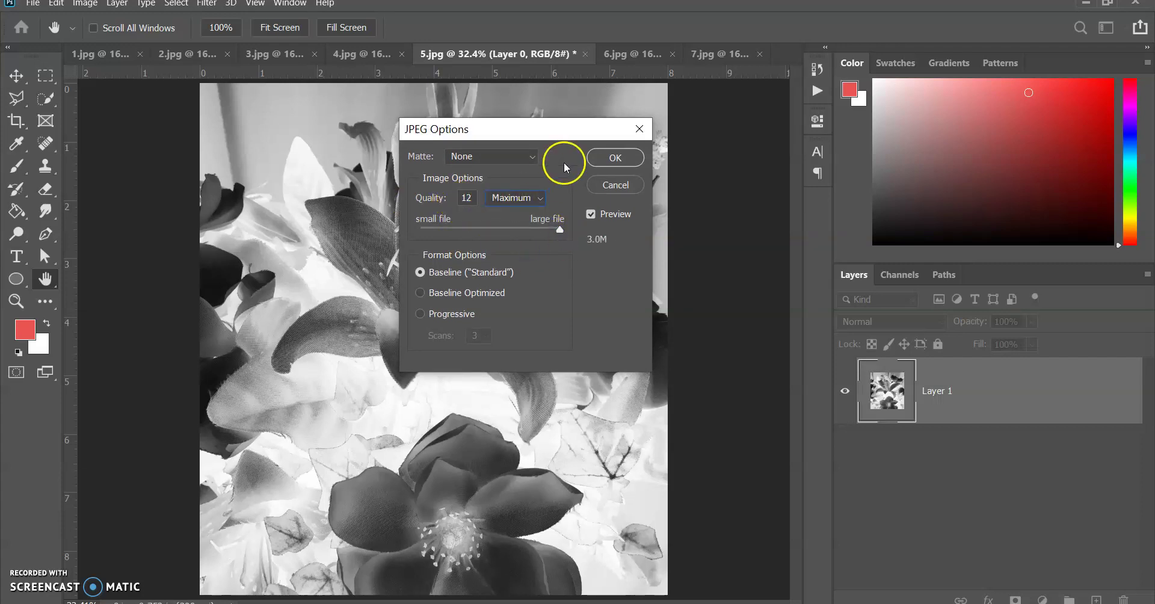
{"action": "left_click", "coordinate": [610, 157]}
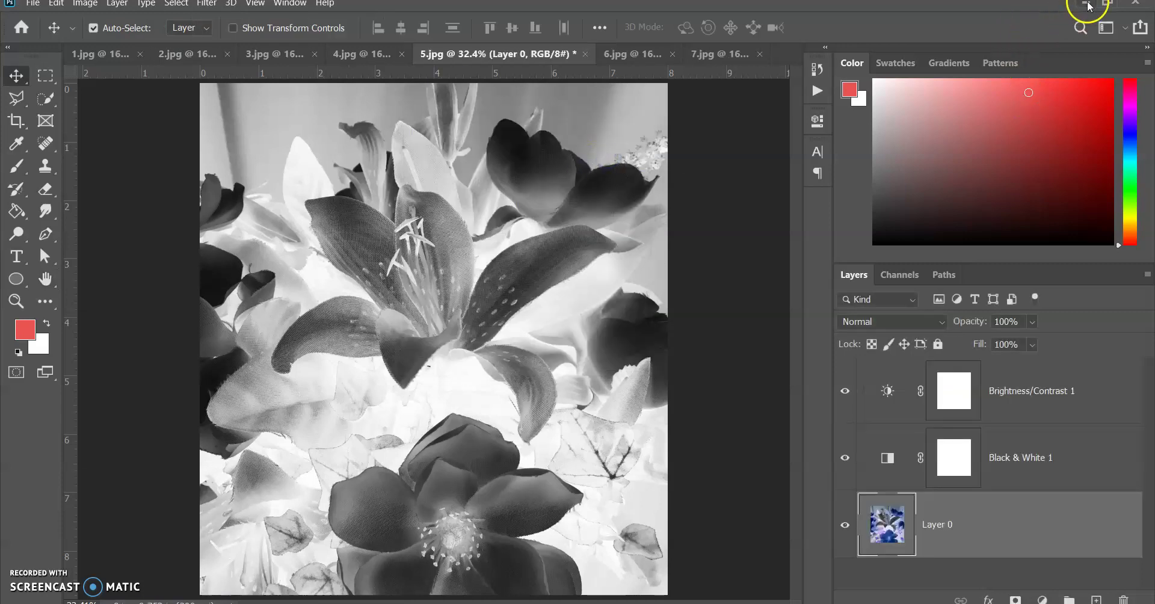
Step: Switch to the desktop, open the saved Flowers Cyanotype image in Photos to check it, and close the viewer
{"action": "left_click", "coordinate": [1086, 3]}
{"action": "double_click", "coordinate": [411, 360]}
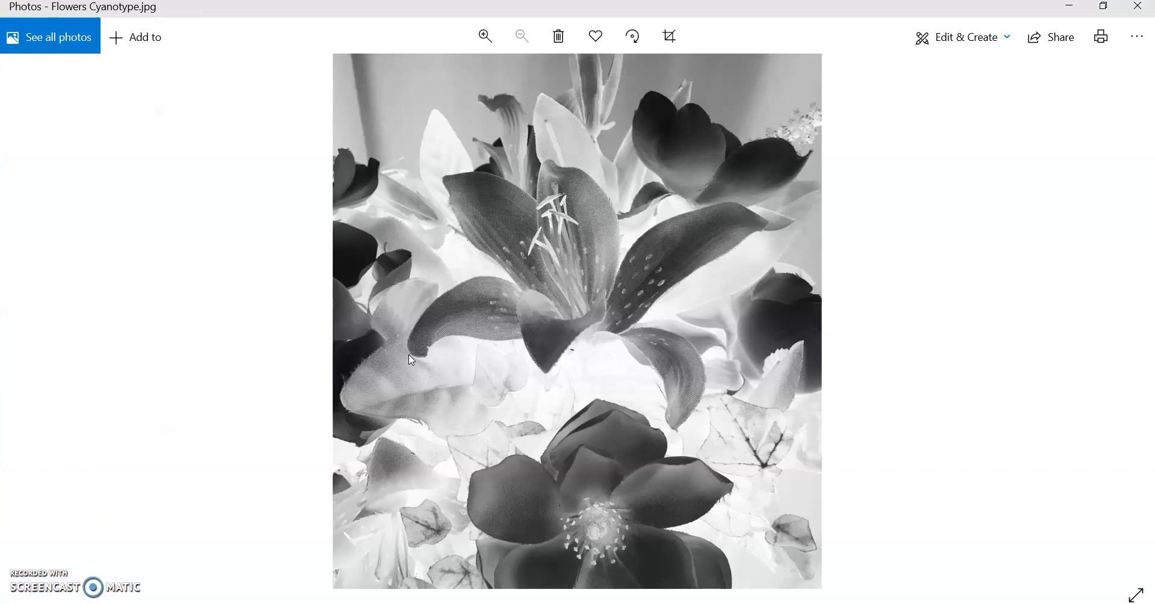
{"action": "left_click", "coordinate": [1136, 8]}
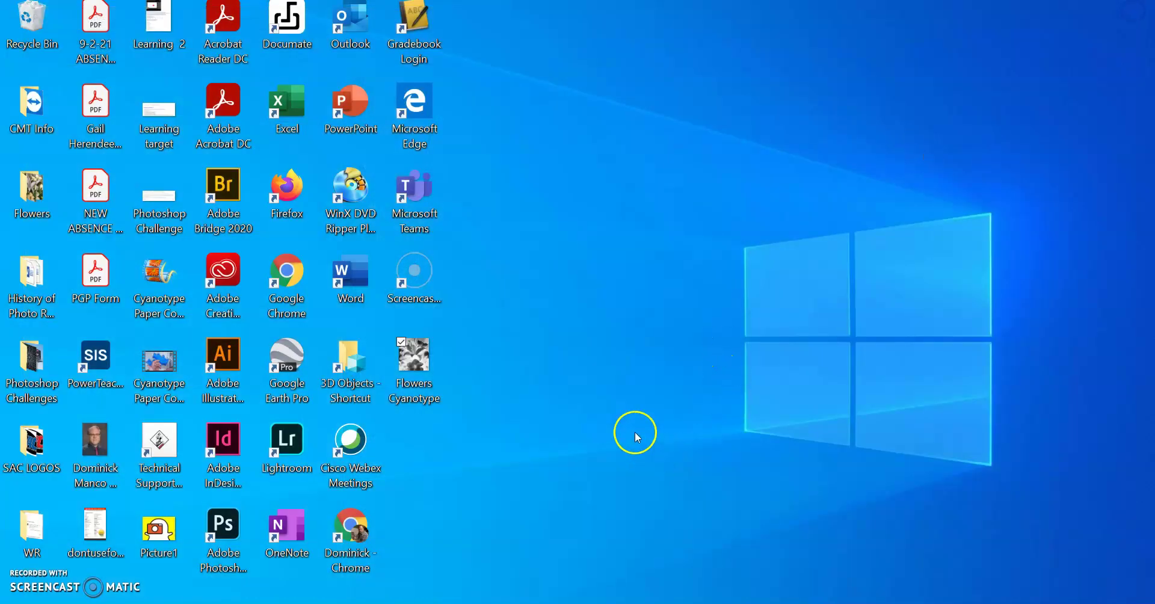